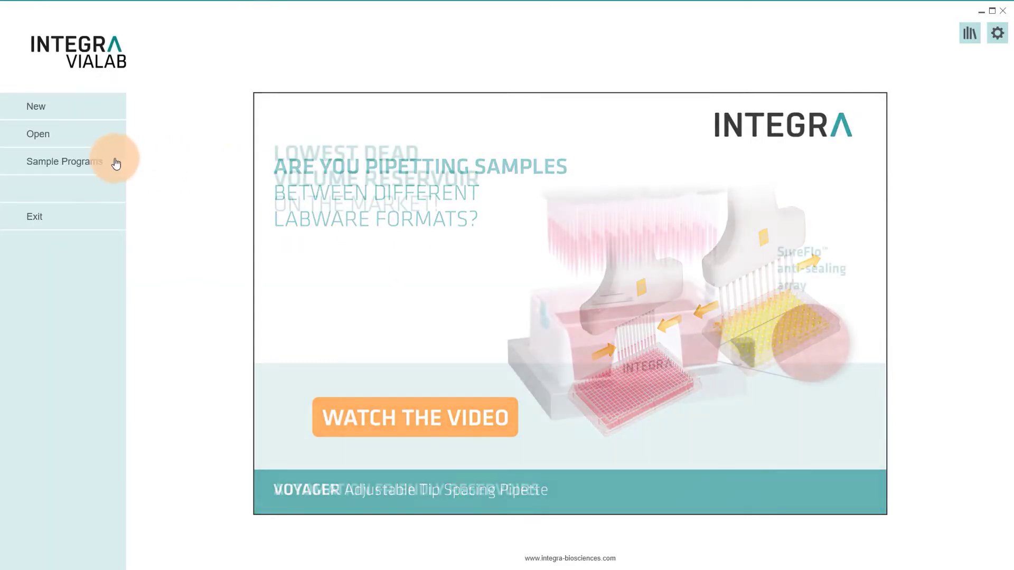
# Step: Open the Normalization example from the bundled Sample Programs list
pyautogui.click(88, 167)
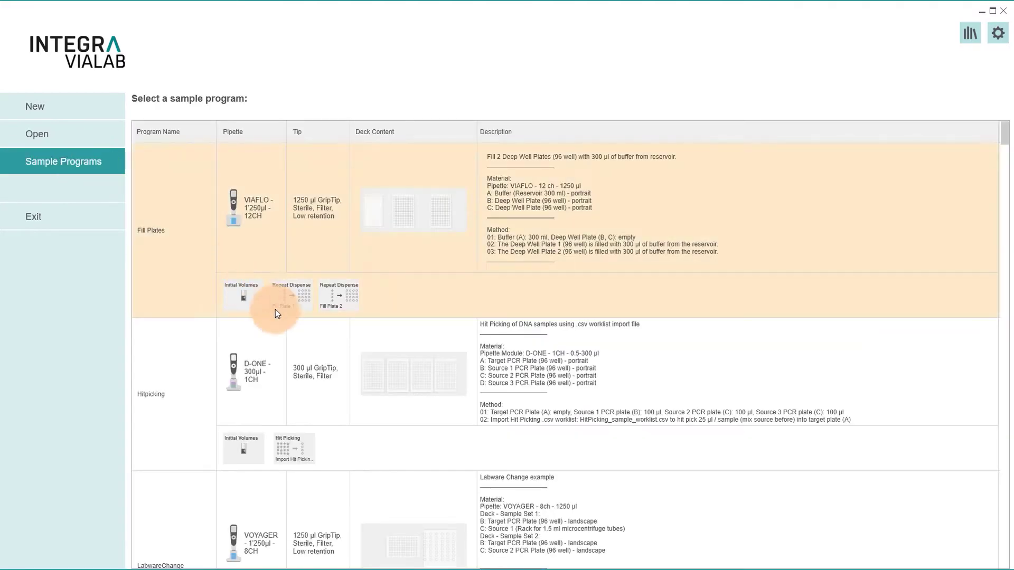
pyautogui.scroll(-3, 340, 398)
pyautogui.scroll(-3, 341, 397)
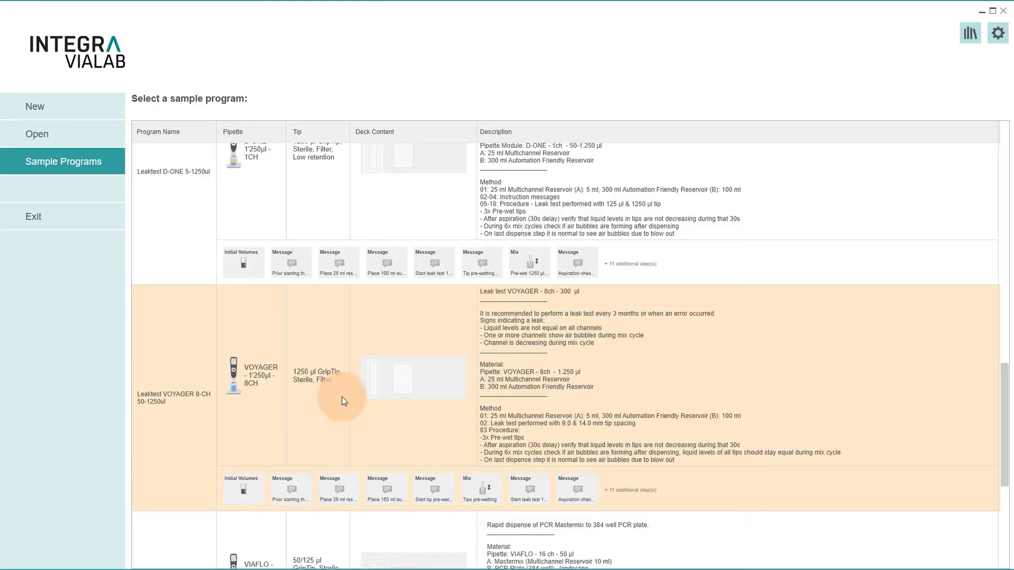
pyautogui.scroll(-4, 341, 397)
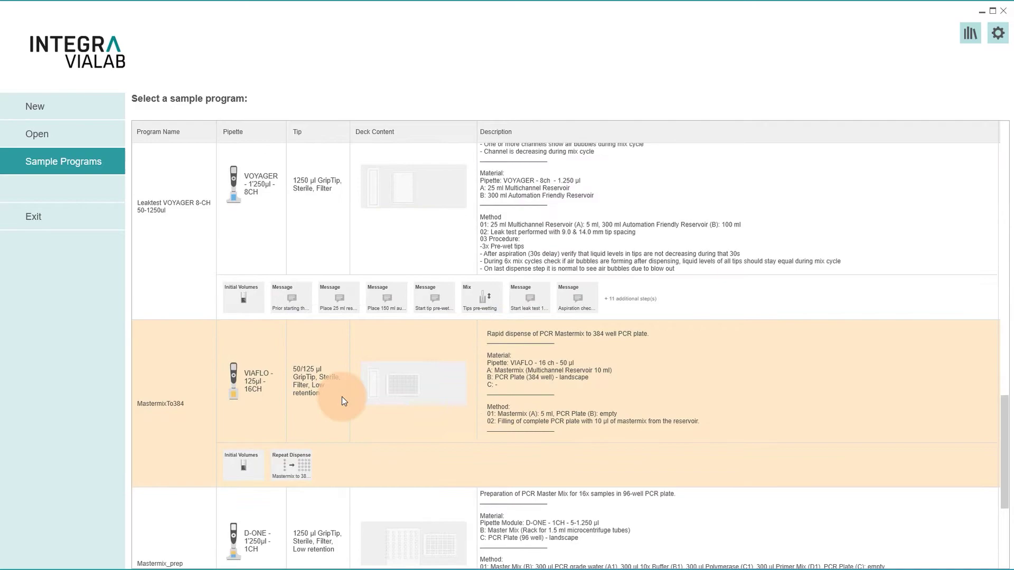
pyautogui.scroll(-4, 341, 397)
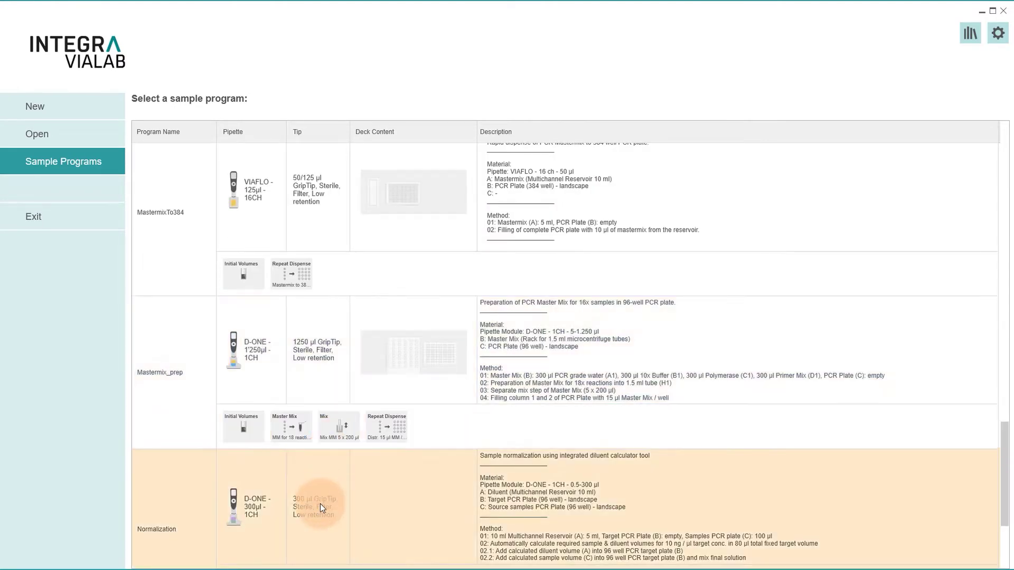
pyautogui.doubleClick(320, 503)
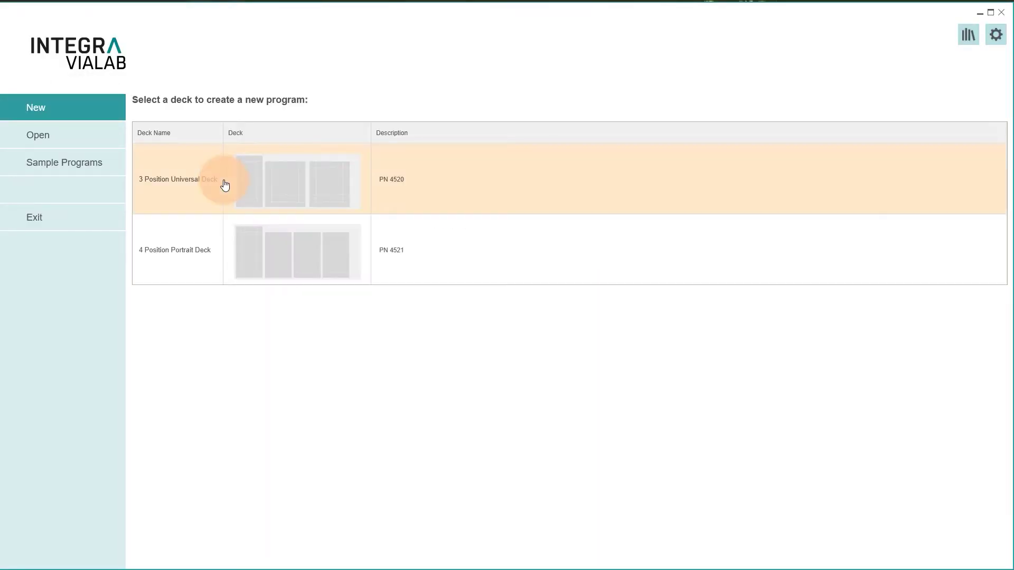
# Step: Create a new program, VIALABprogram1, on the 3 Position Universal Deck
pyautogui.doubleClick(308, 191)
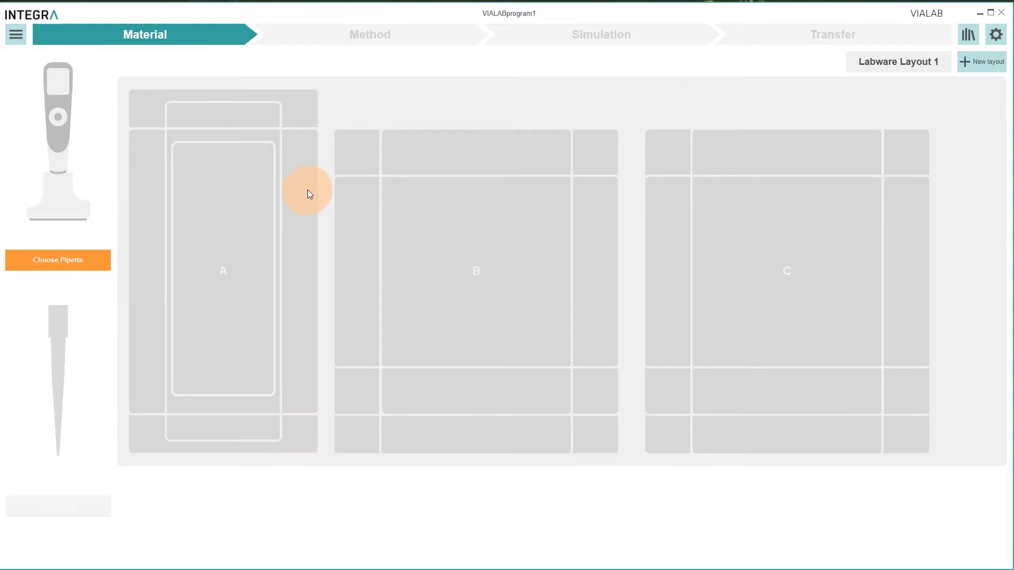
# Step: Assign the D-ONE 5–1250 µl pipette with 50/125 µl and 1250 µl sterile filter GripTips
pyautogui.click(68, 158)
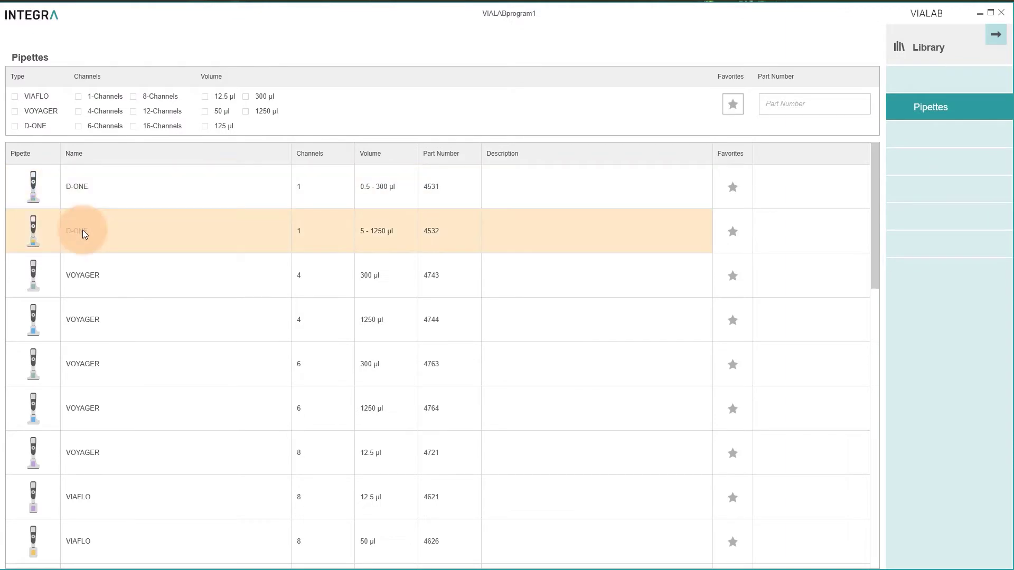
pyautogui.doubleClick(83, 232)
pyautogui.click(45, 374)
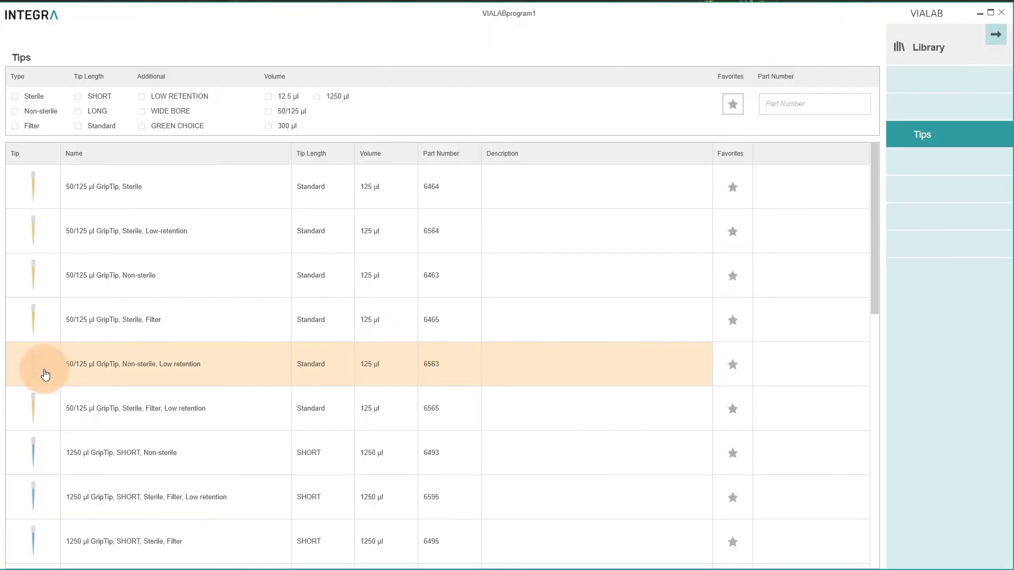
pyautogui.click(146, 320)
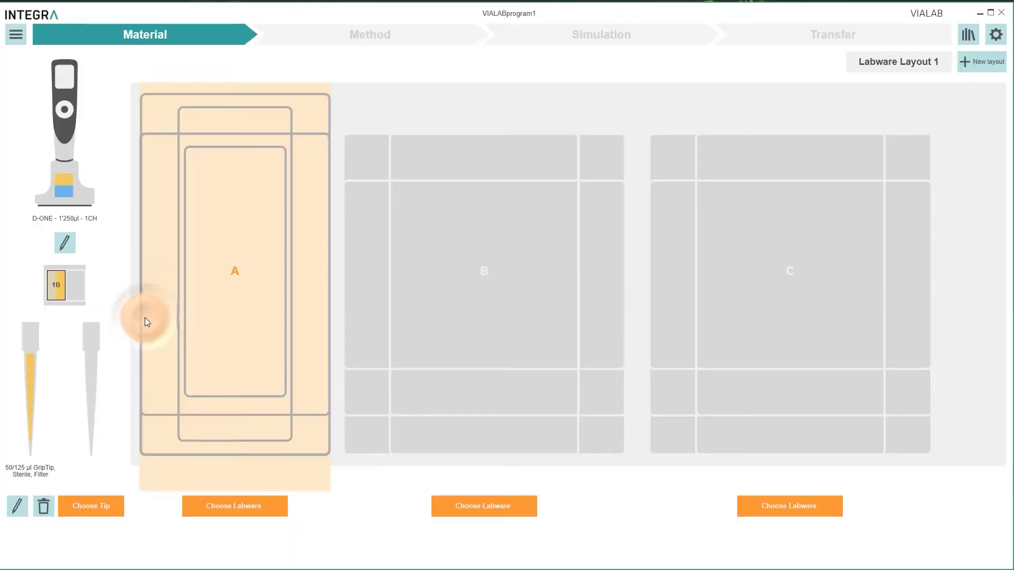
pyautogui.click(94, 346)
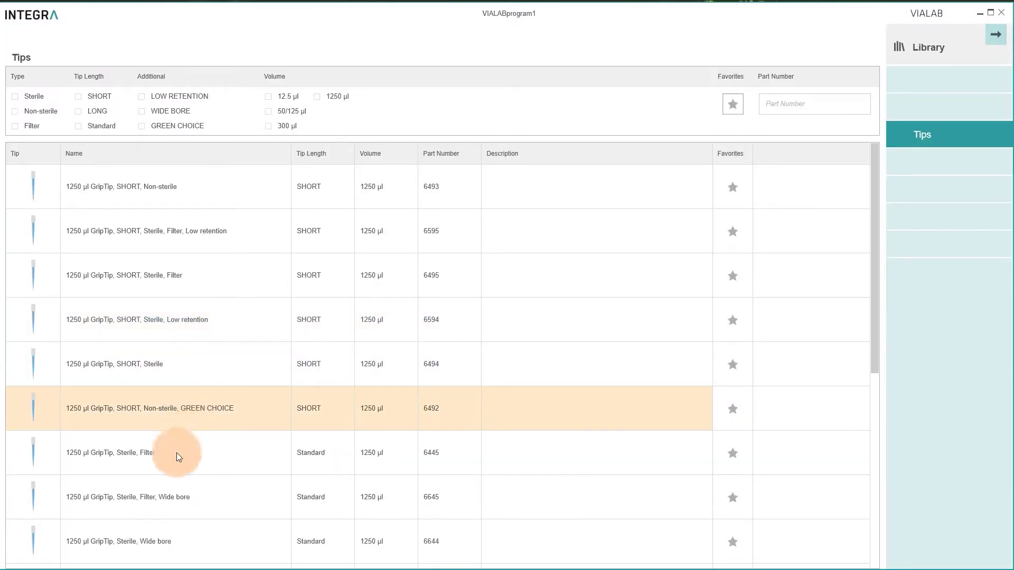
pyautogui.click(172, 463)
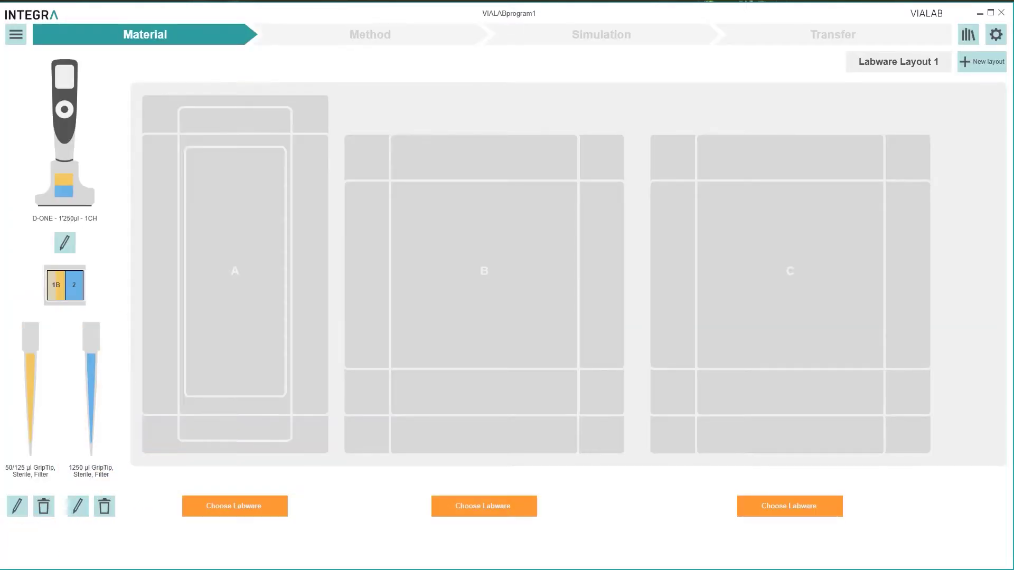
pyautogui.click(235, 505)
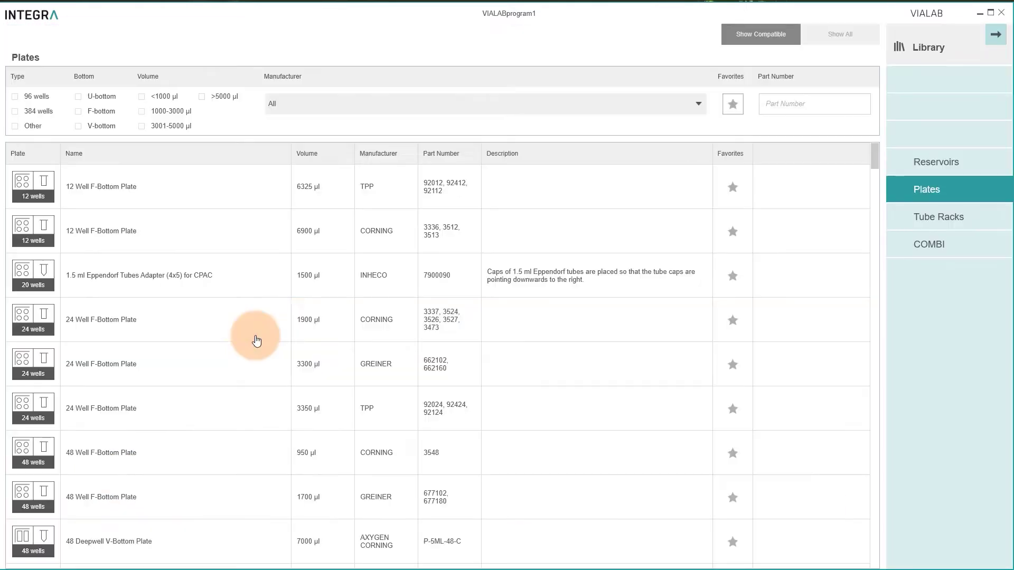
# Step: Place the 10 ml Multichannel Reservoir on deck position A
pyautogui.click(961, 171)
pyautogui.click(994, 35)
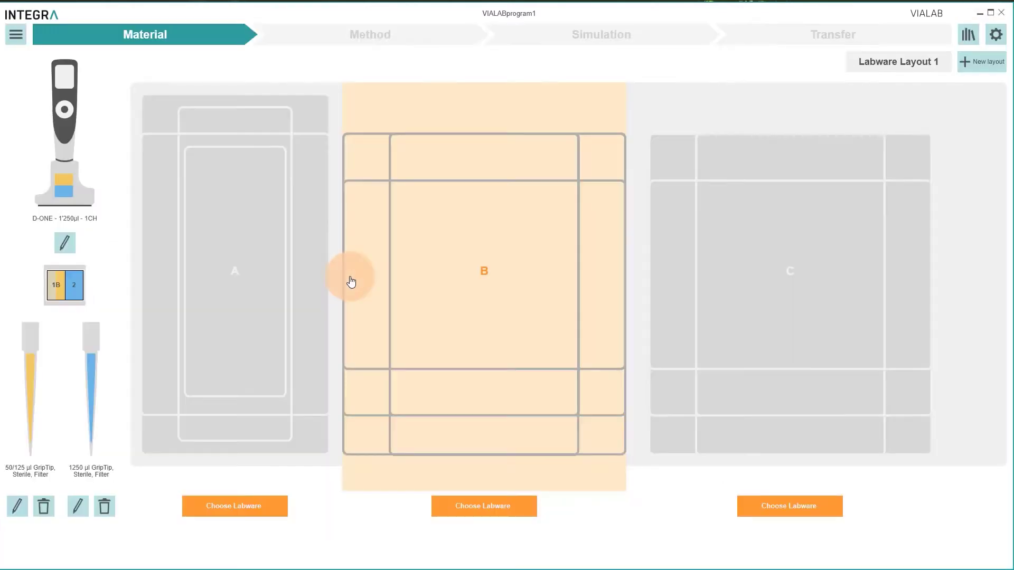
pyautogui.click(244, 307)
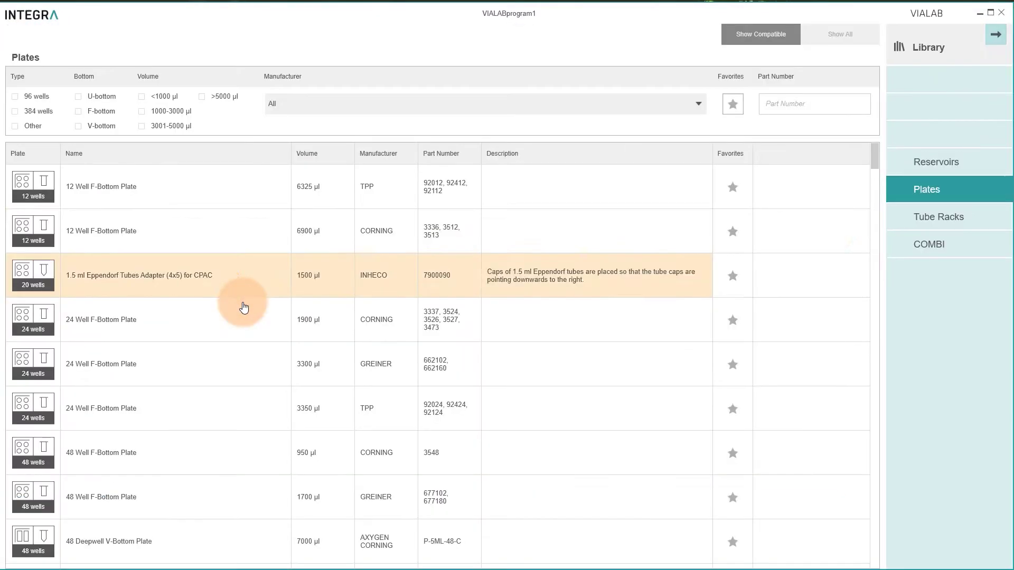
pyautogui.click(921, 170)
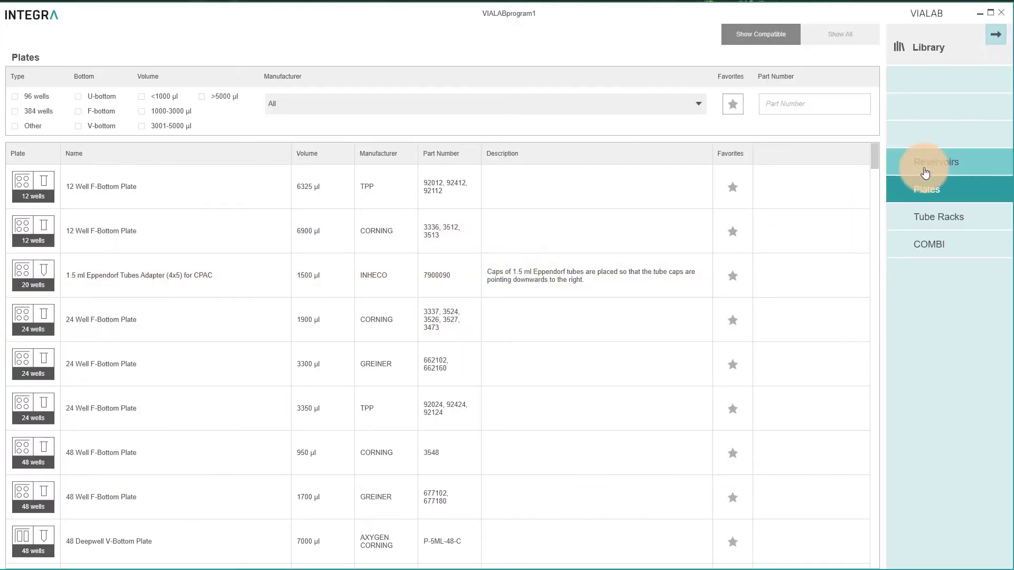
pyautogui.click(109, 227)
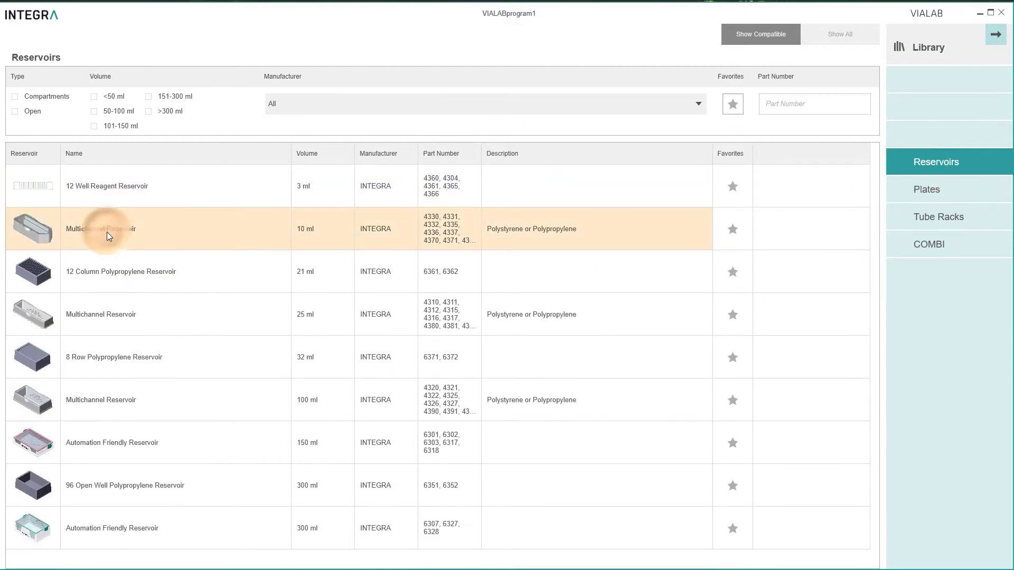
pyautogui.click(109, 233)
# Step: Put the 1.5 ml tube rack on position B and 96 Well F-Bottom Plate 655101 on C
pyautogui.click(456, 266)
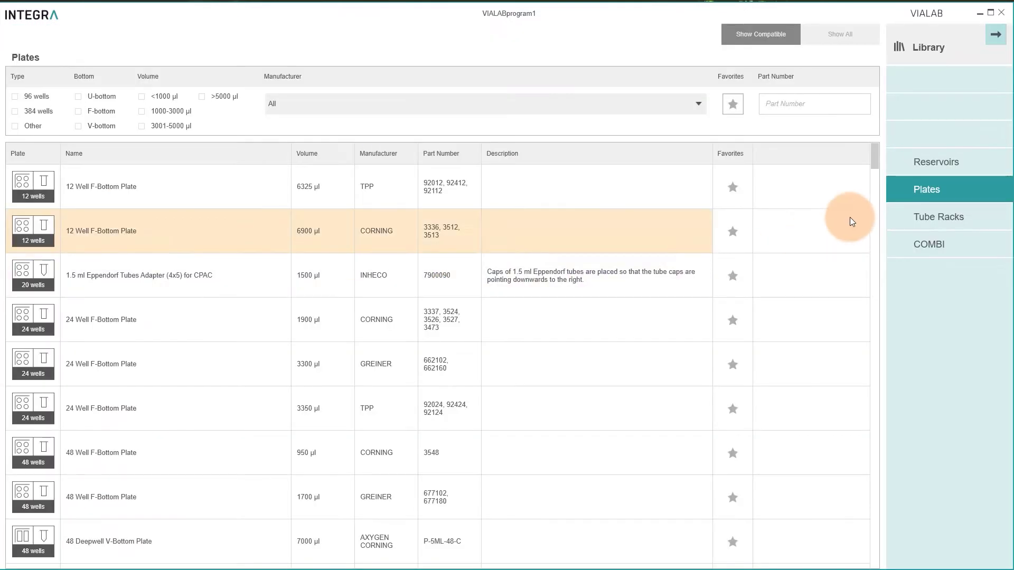
pyautogui.click(919, 216)
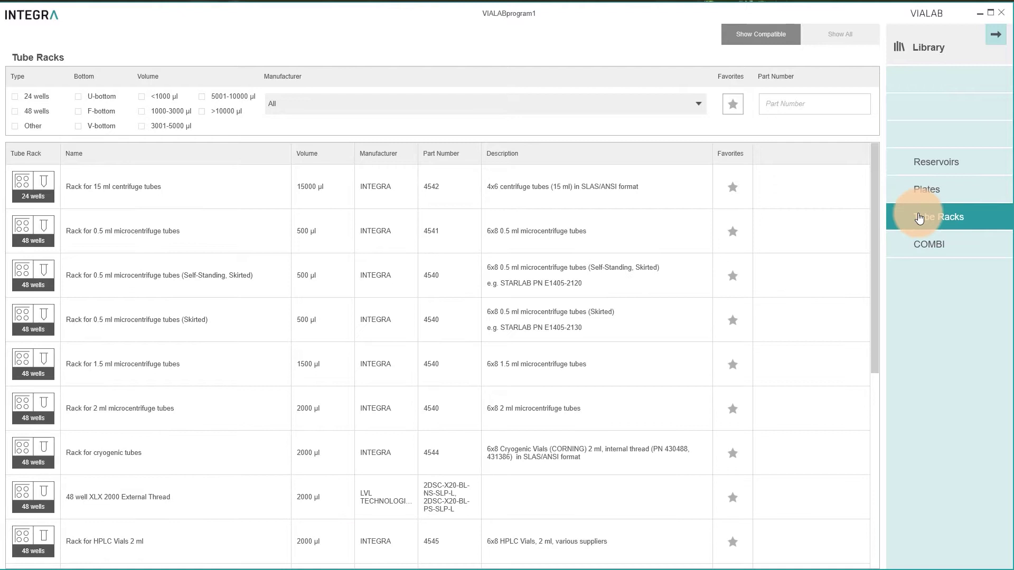
pyautogui.click(587, 365)
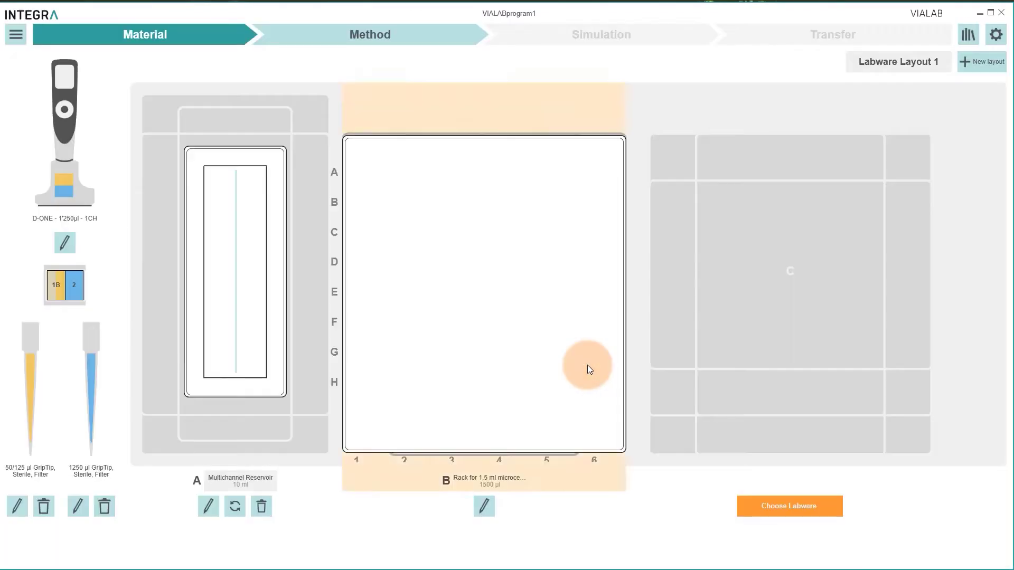
pyautogui.click(708, 369)
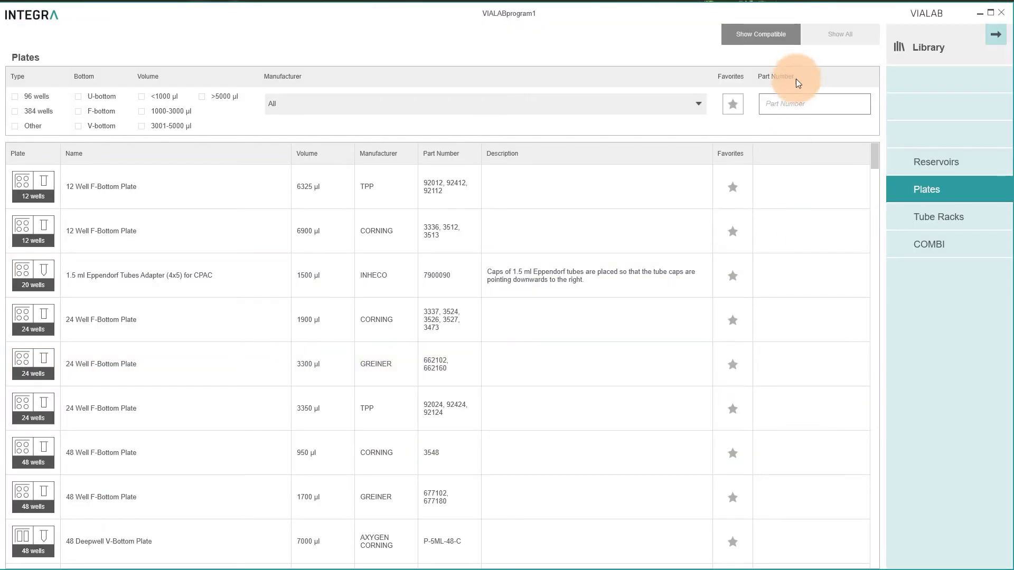
pyautogui.click(787, 107)
pyautogui.write('65')
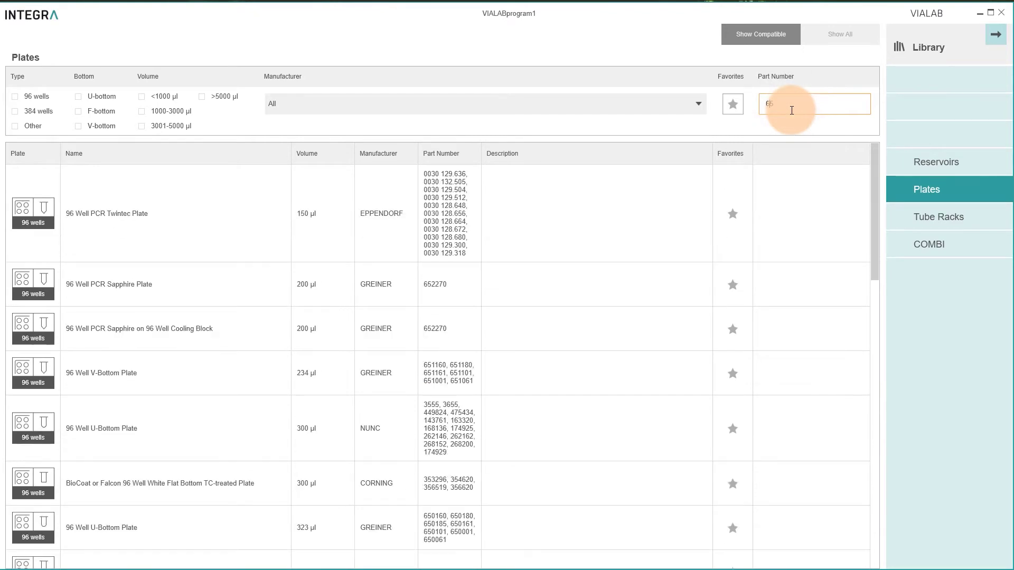
pyautogui.write('5101')
pyautogui.click(606, 256)
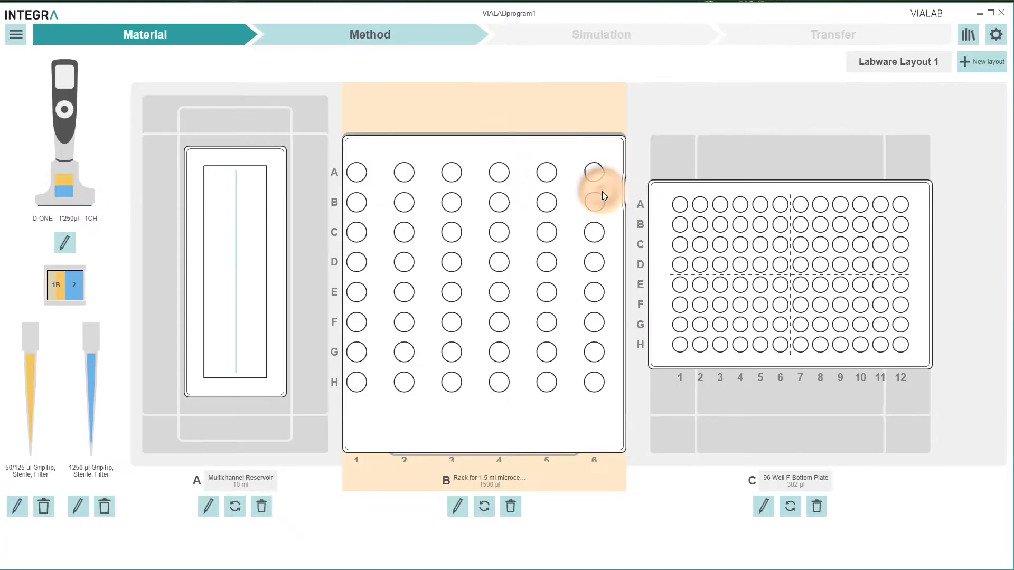
pyautogui.click(358, 337)
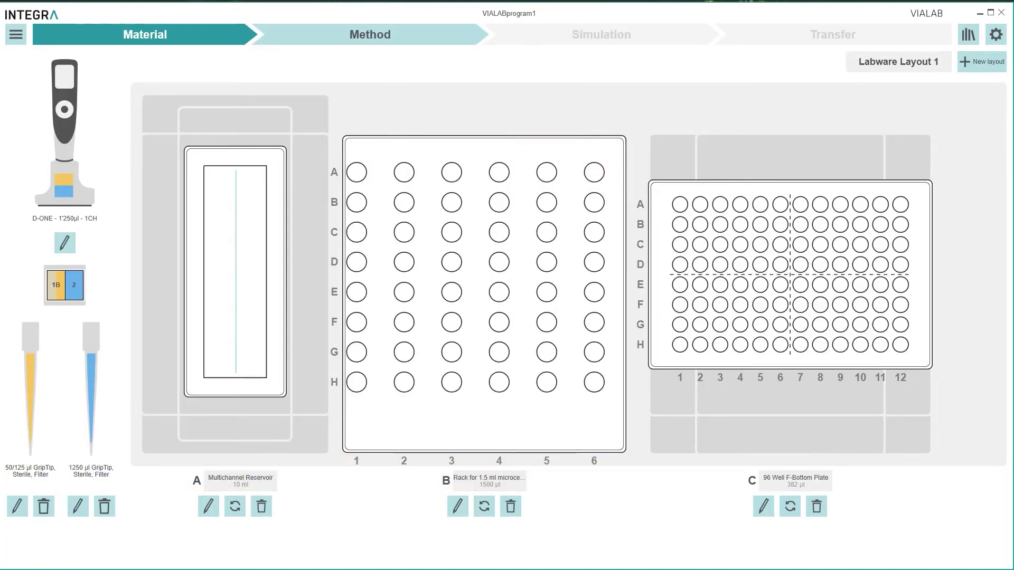
pyautogui.click(391, 240)
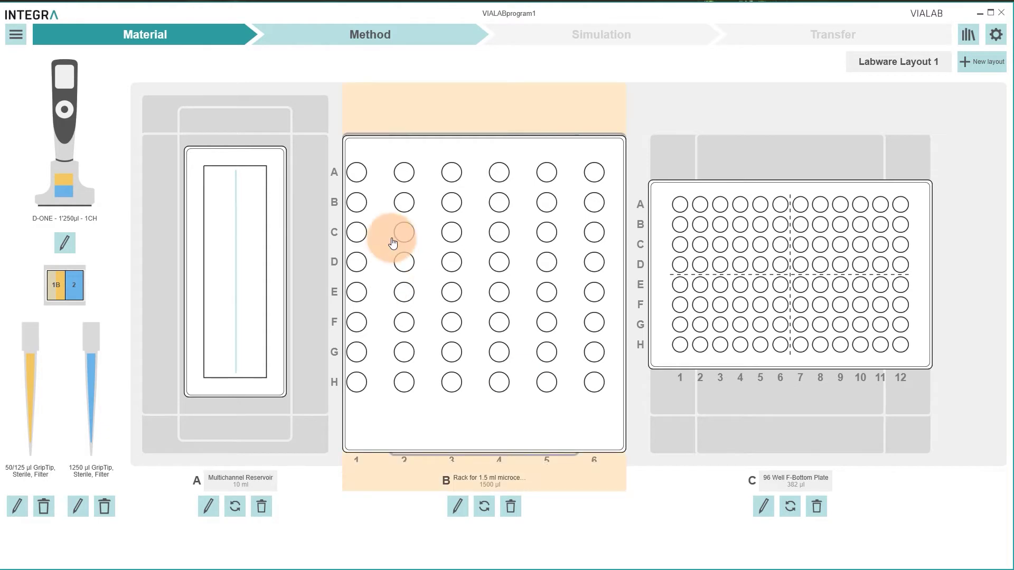
pyautogui.click(371, 34)
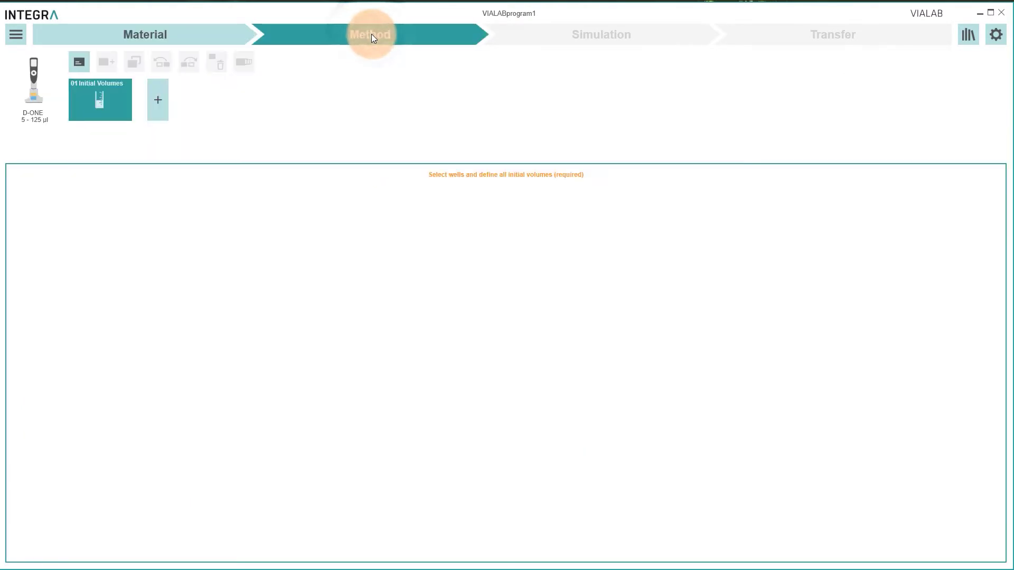
# Step: Add a Normalization step from rack column 1 tubes to plate wells A1–H1, with reservoir diluent
pyautogui.click(159, 98)
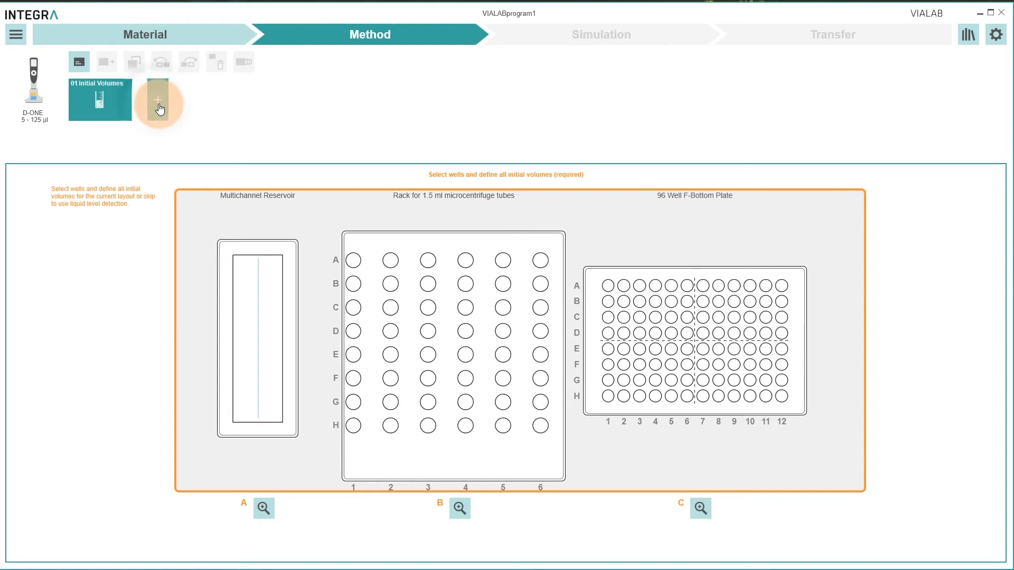
pyautogui.moveTo(679, 154)
pyautogui.mouseDown()
pyautogui.moveTo(679, 213)
pyautogui.moveTo(278, 268)
pyautogui.mouseUp()
pyautogui.click(263, 287)
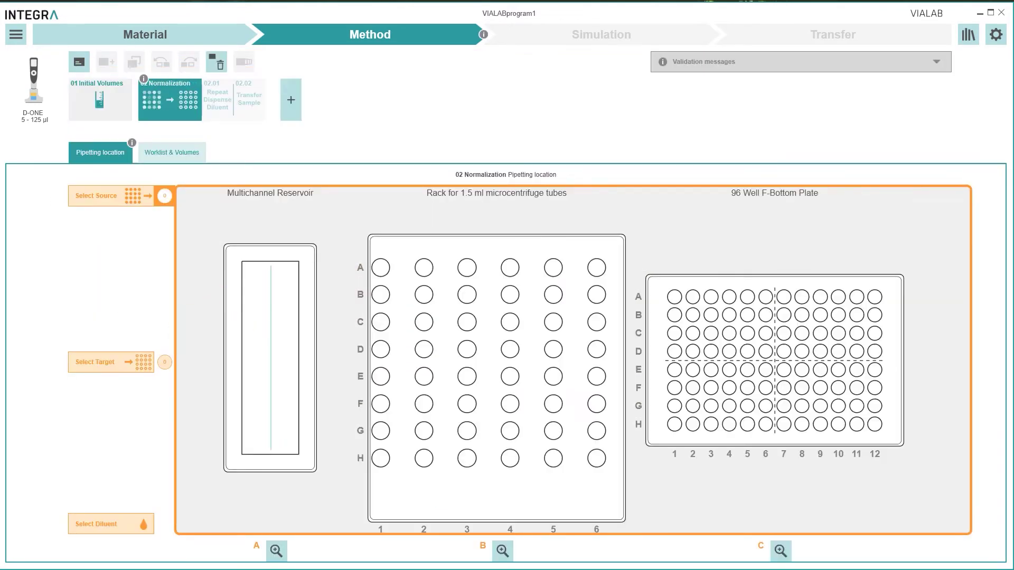
pyautogui.moveTo(380, 268); pyautogui.dragTo(381, 458)
pyautogui.click(144, 361)
pyautogui.moveTo(675, 296); pyautogui.dragTo(676, 423)
pyautogui.click(114, 520)
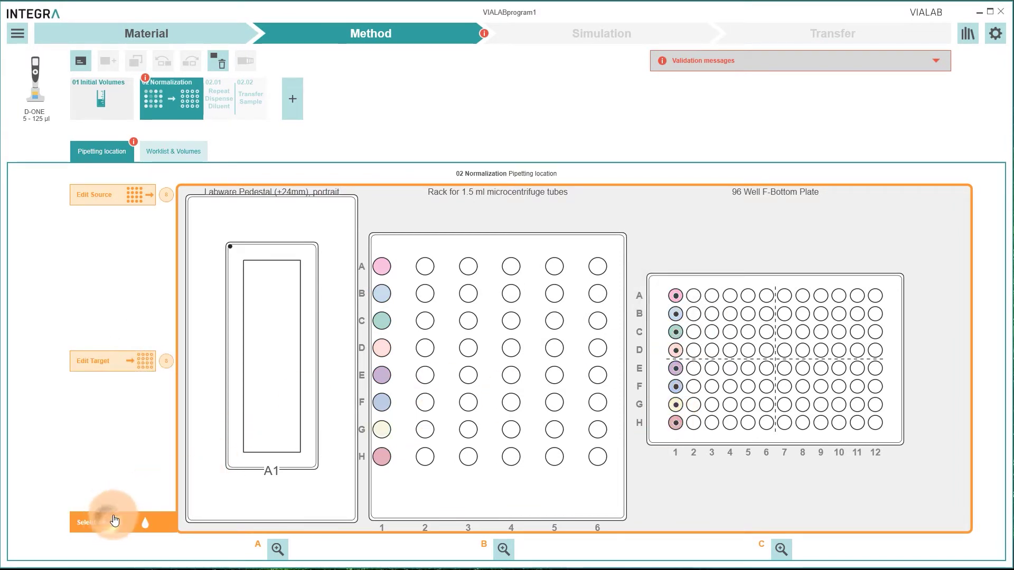
pyautogui.click(277, 391)
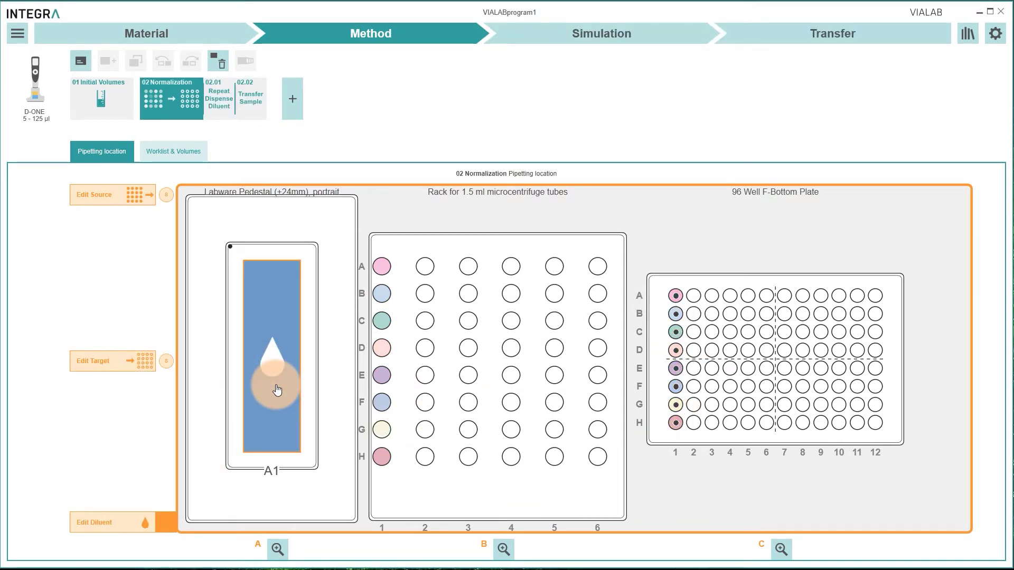
# Step: Enter initial concentrations 56, 78 and 96 ng/µl for the first three samples
pyautogui.click(220, 225)
pyautogui.click(175, 151)
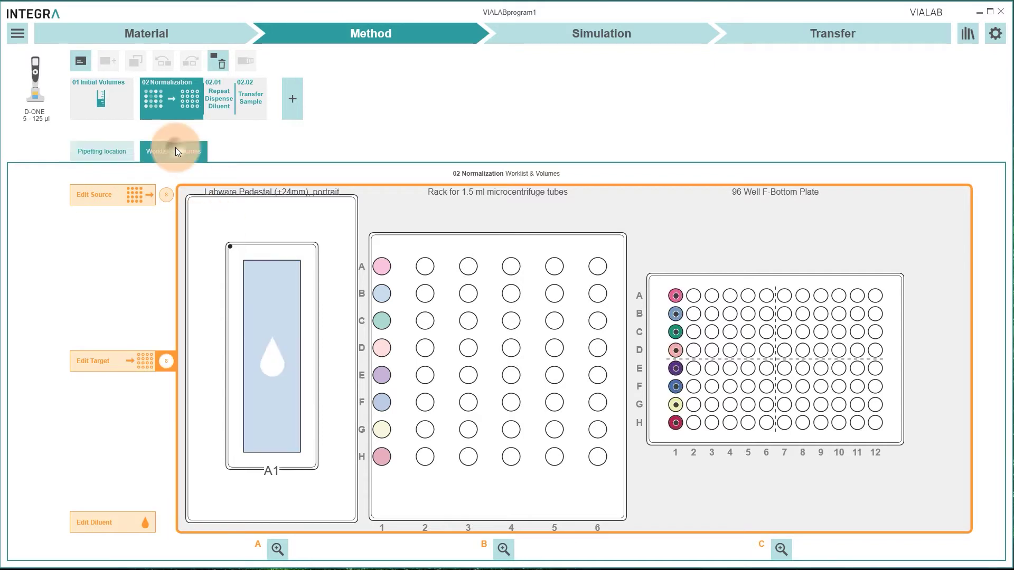
pyautogui.click(281, 234)
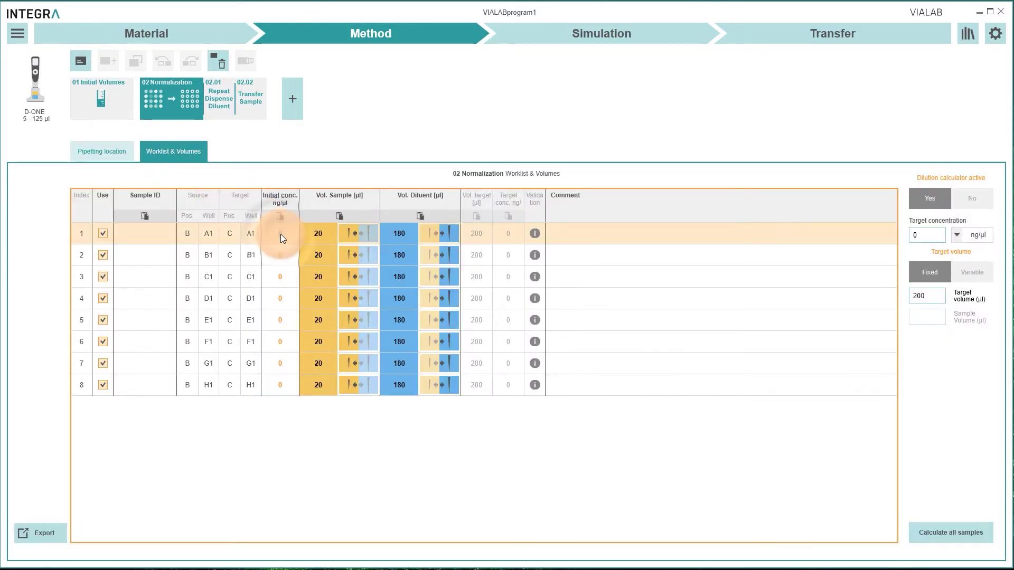
pyautogui.write('56')
pyautogui.press('Return')
pyautogui.write('78')
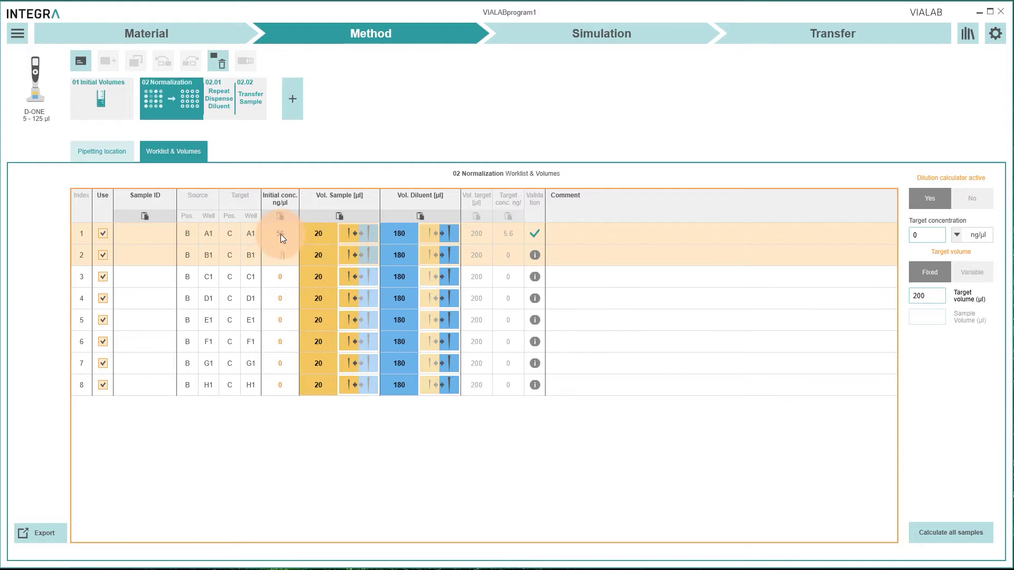
pyautogui.press('Return')
pyautogui.write('96')
pyautogui.press('Return')
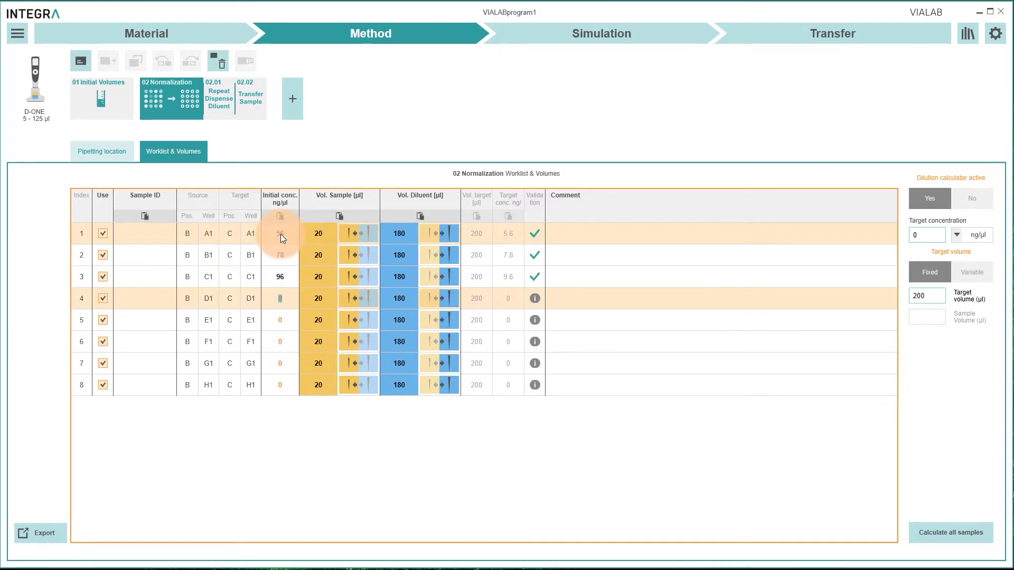
# Step: Paste the eight Excel concentrations (351 to 156) into the Initial conc. column
pyautogui.click(257, 566)
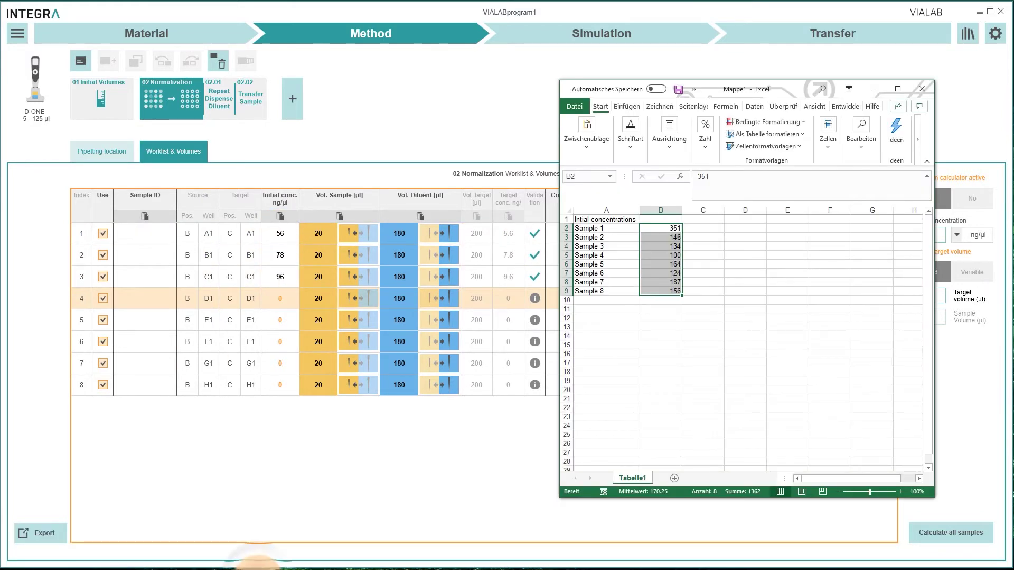
pyautogui.hotkey('ctrl', 'c')
pyautogui.click(294, 217)
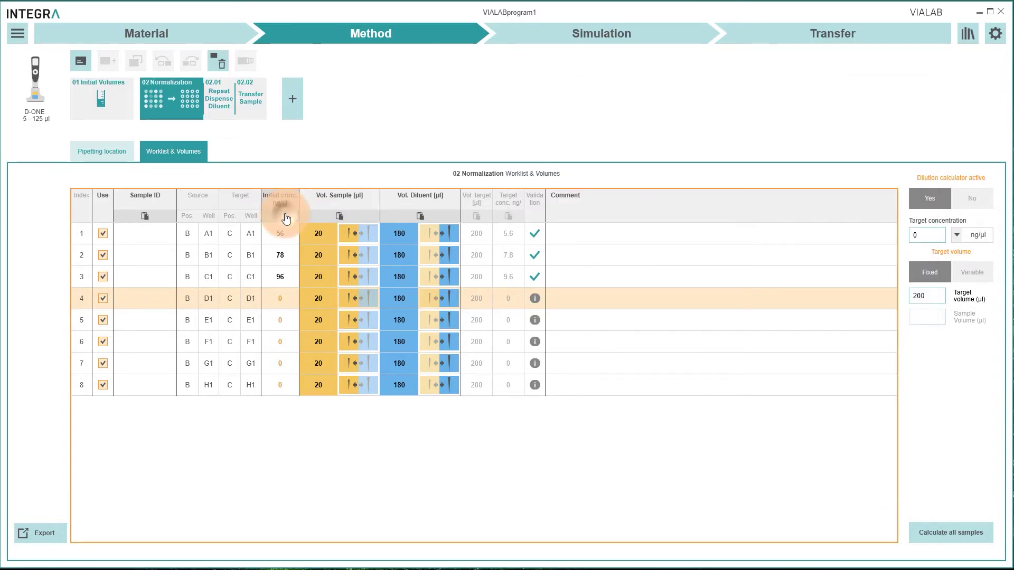
# Step: Enable the dilution calculator with target concentration 100 ng/µl and fixed 200 µl volume
pyautogui.click(920, 205)
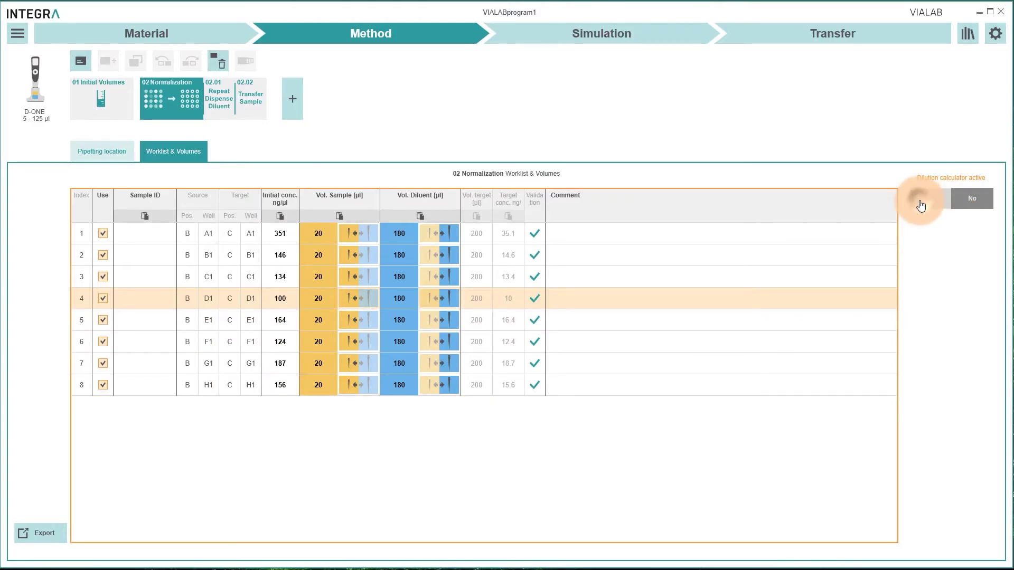
pyautogui.click(925, 237)
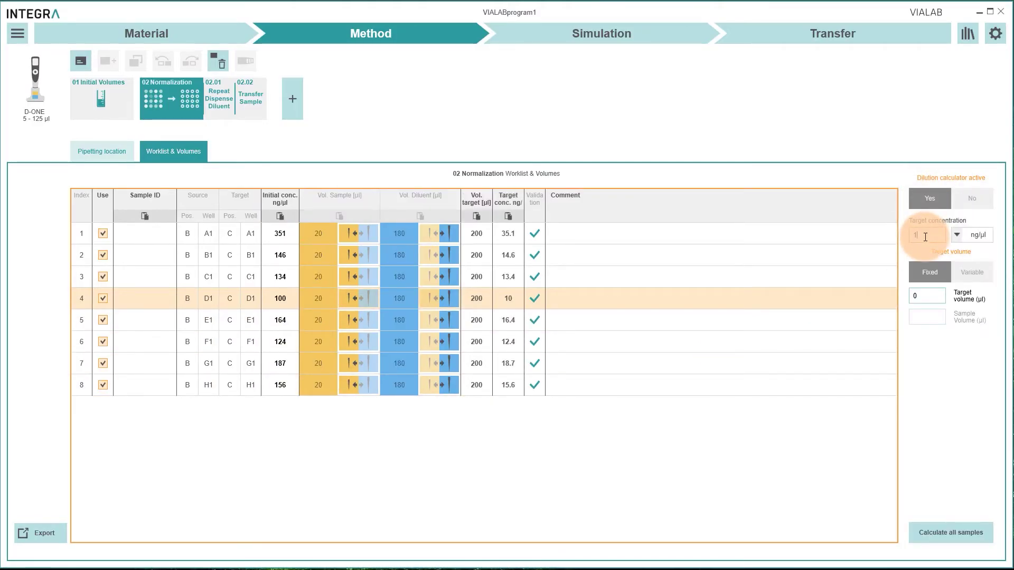
pyautogui.click(915, 283)
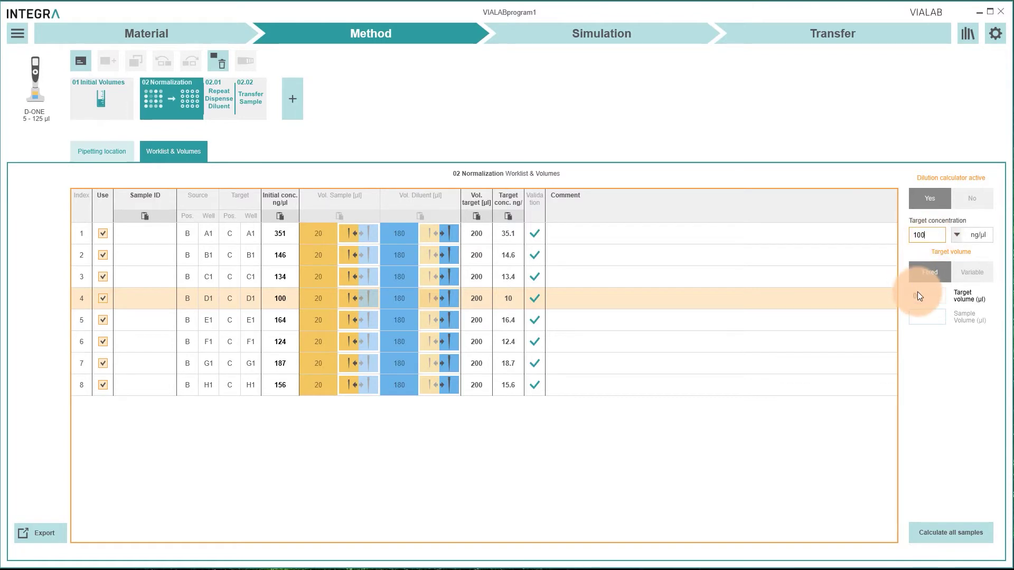
pyautogui.click(917, 303)
pyautogui.write('200')
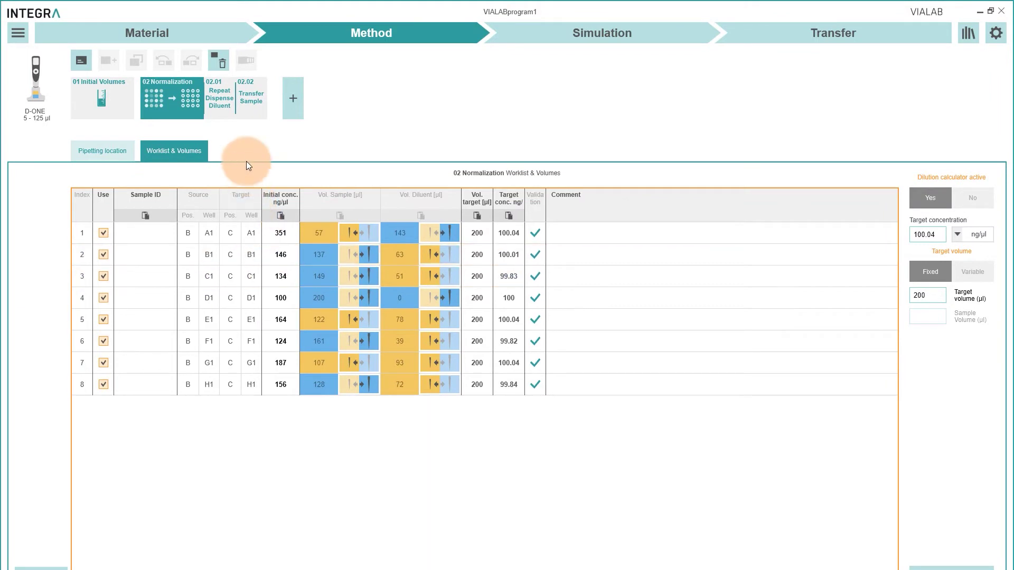
# Step: Review the source and target height settings of the diluent and sample transfer sub-steps
pyautogui.click(228, 115)
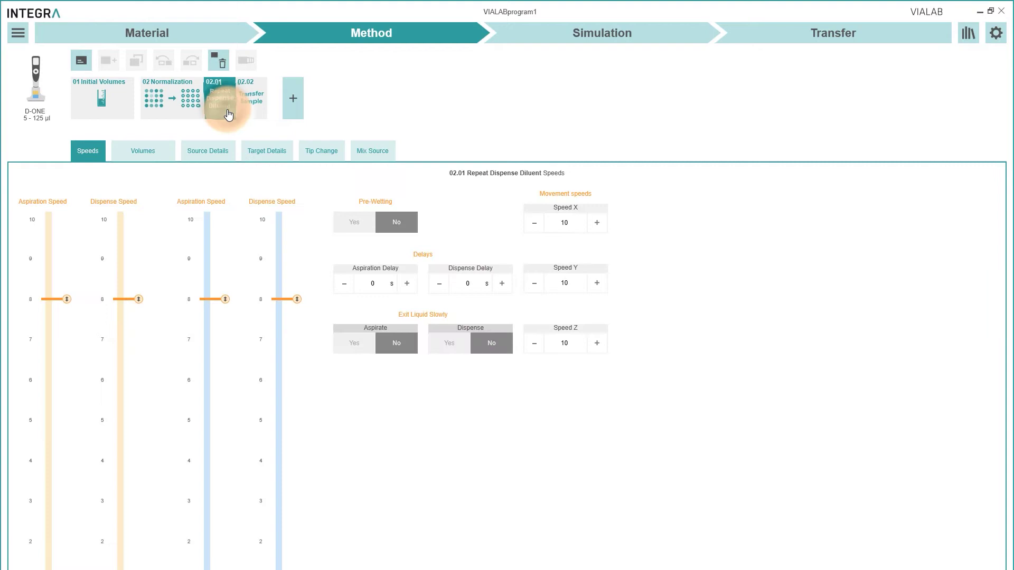
pyautogui.click(220, 152)
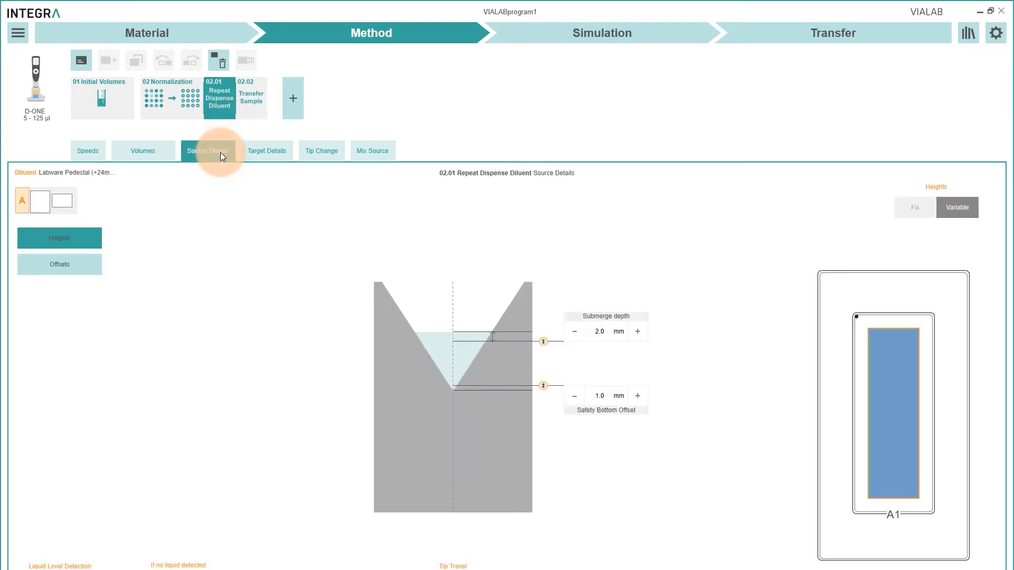
pyautogui.click(274, 153)
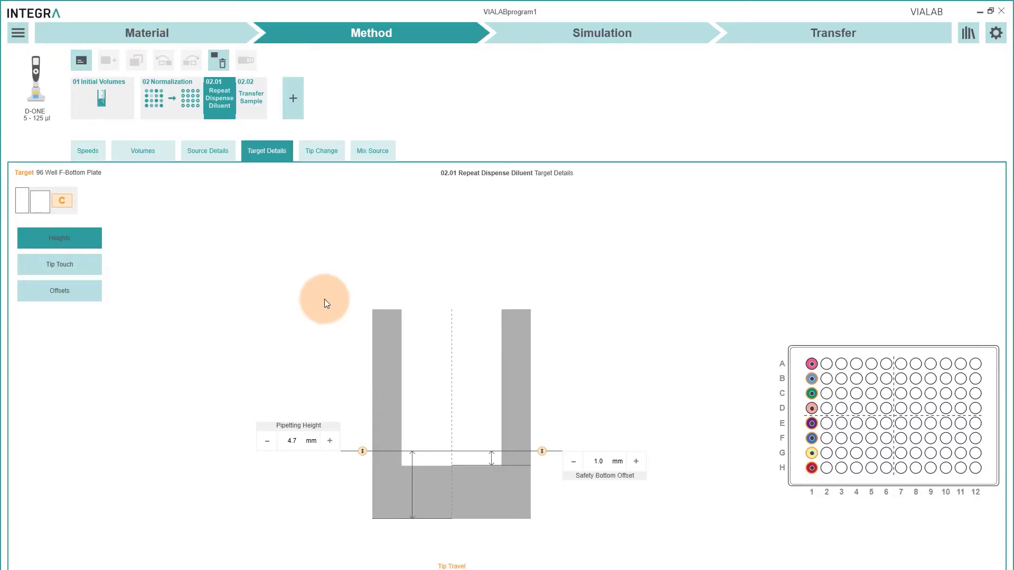
pyautogui.click(253, 105)
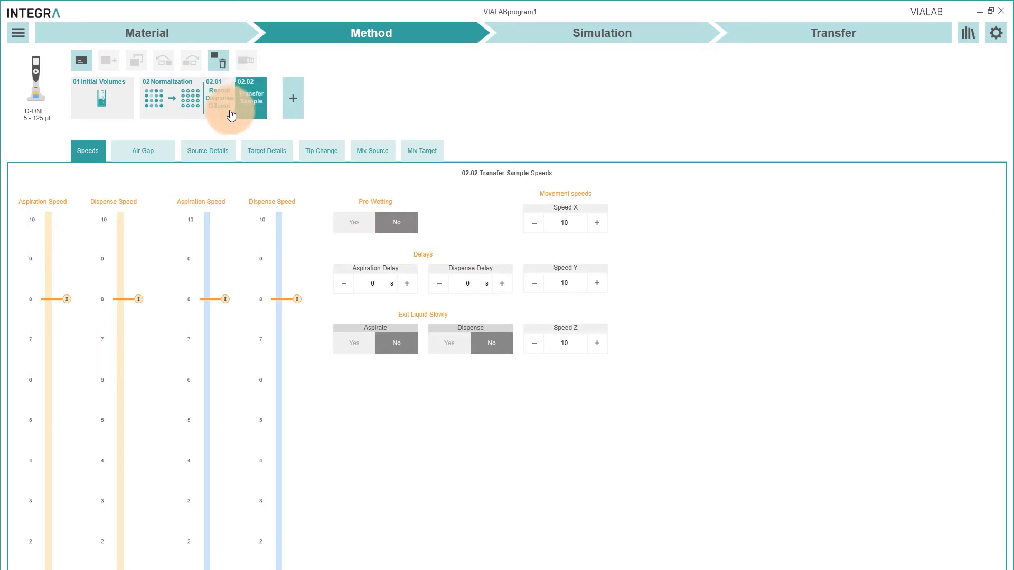
pyautogui.click(213, 153)
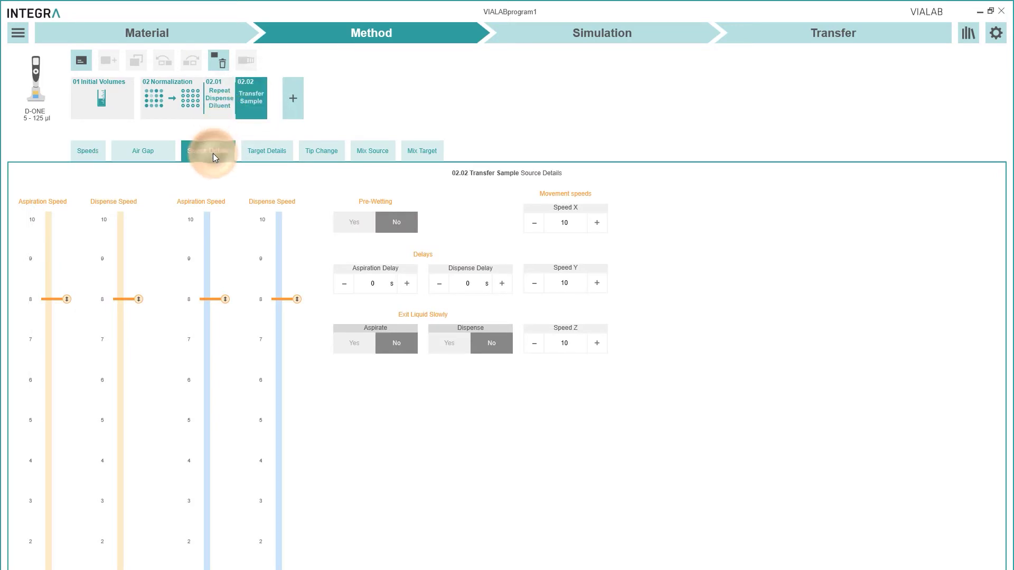
pyautogui.click(246, 153)
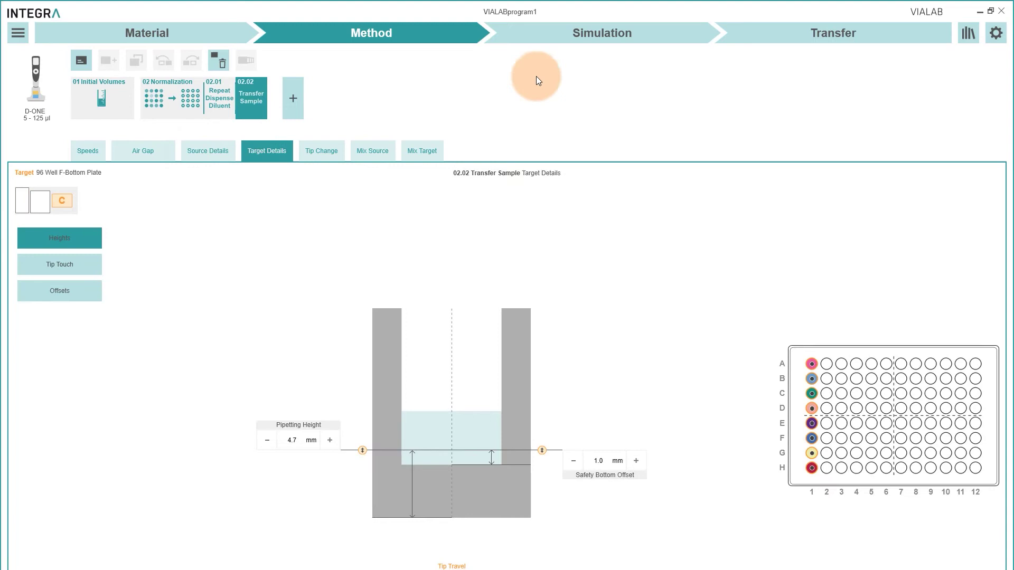
# Step: Play the run simulation at 8x speed
pyautogui.click(565, 35)
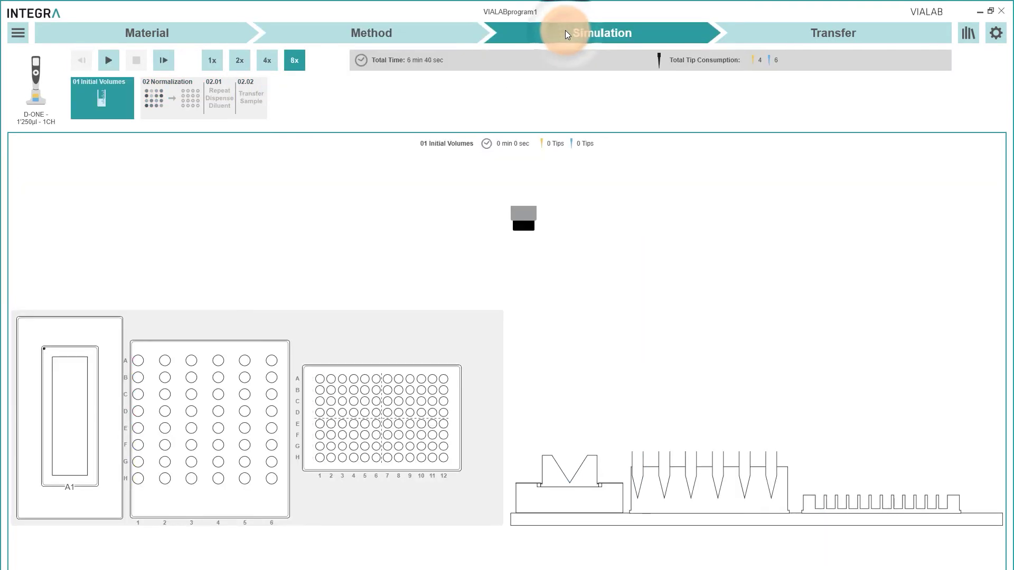
pyautogui.click(287, 62)
pyautogui.click(108, 62)
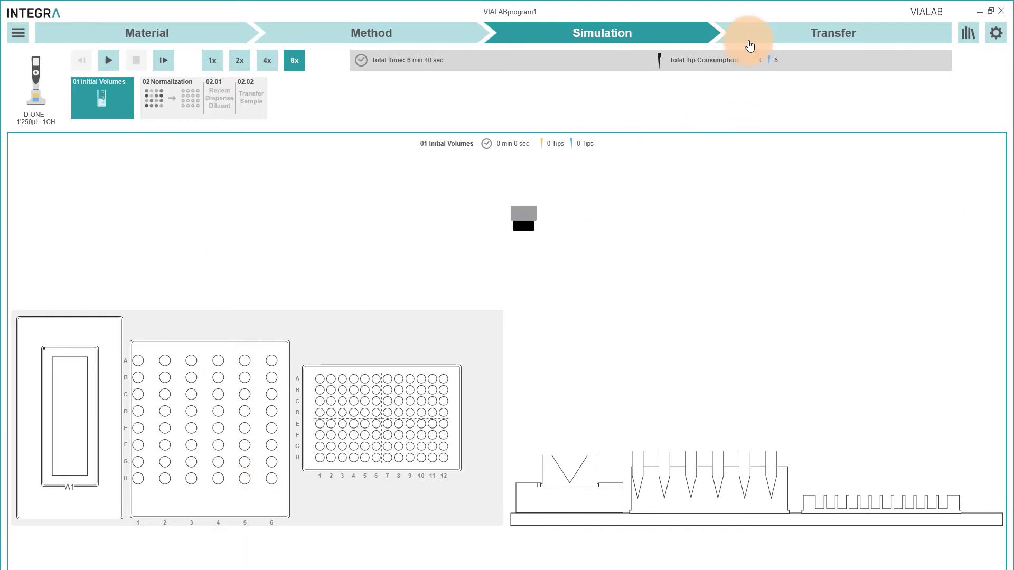
# Step: Send the program to the pipette as DemoTest and confirm the tip start position
pyautogui.click(763, 33)
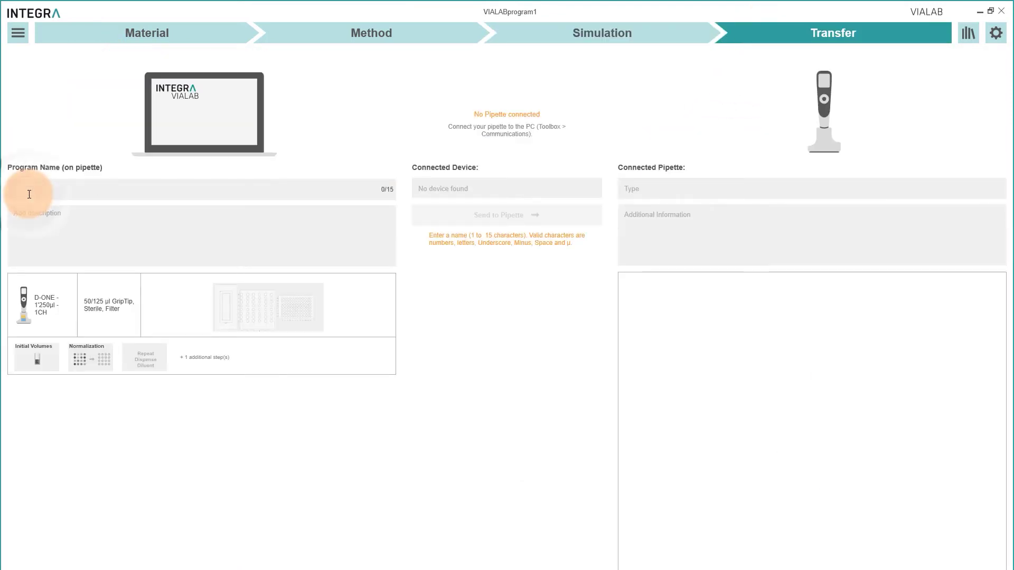
pyautogui.write('DemoTest')
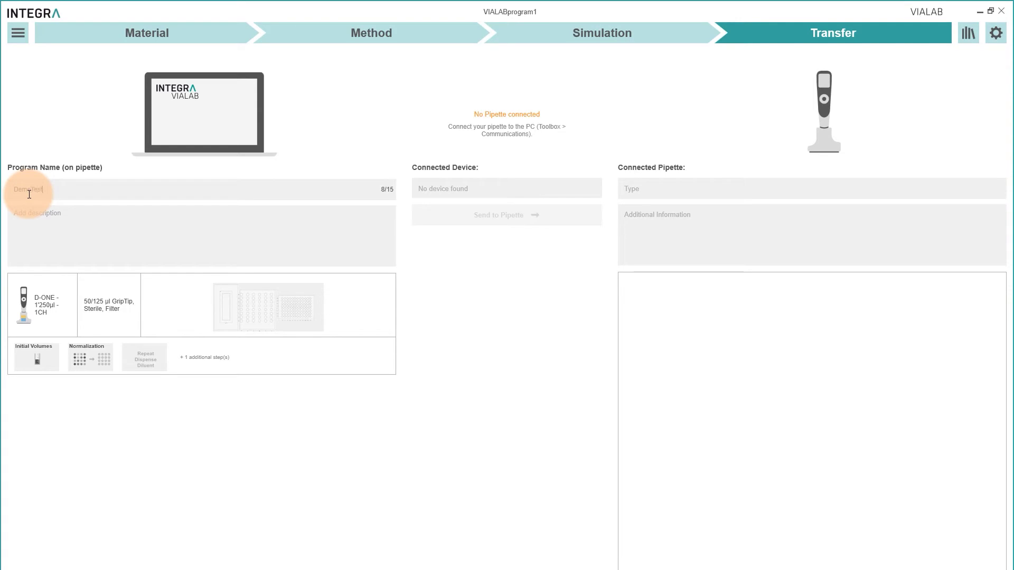
pyautogui.click(515, 215)
pyautogui.click(627, 458)
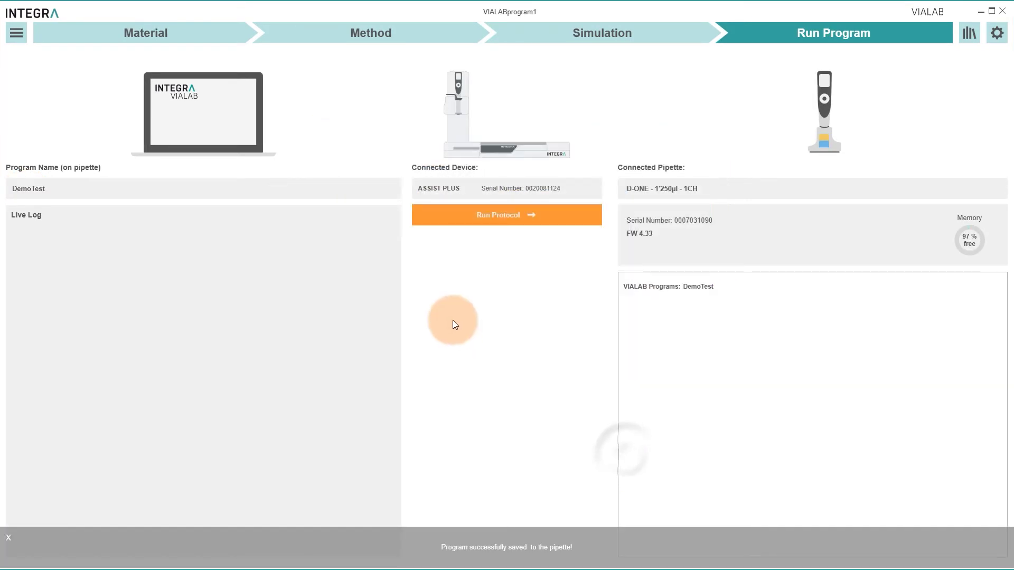
# Step: Add a Normalization Worklist step to the method
pyautogui.click(464, 245)
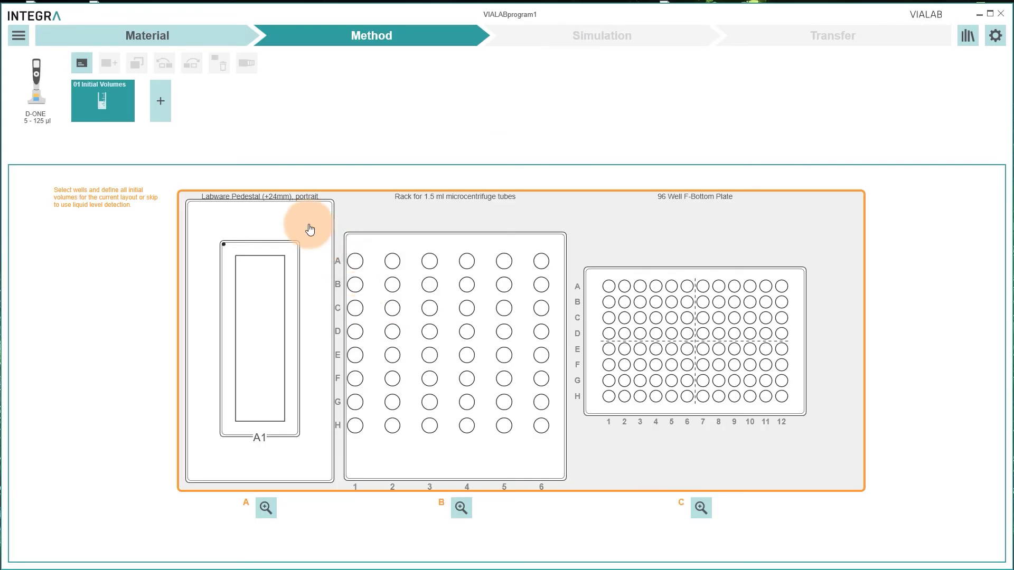
pyautogui.click(165, 109)
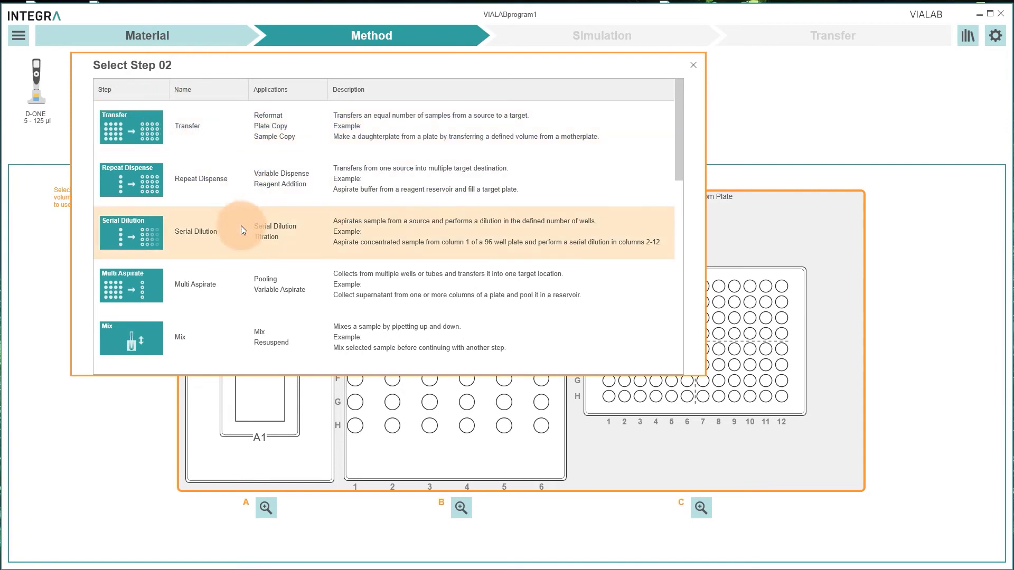
pyautogui.scroll(-3, 240, 232)
pyautogui.scroll(-3, 237, 245)
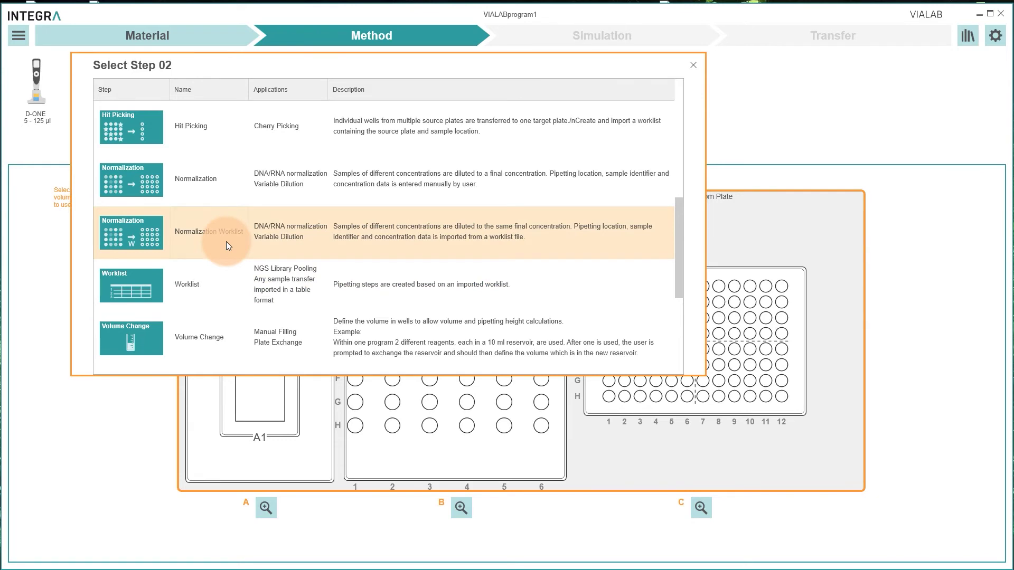
pyautogui.click(226, 242)
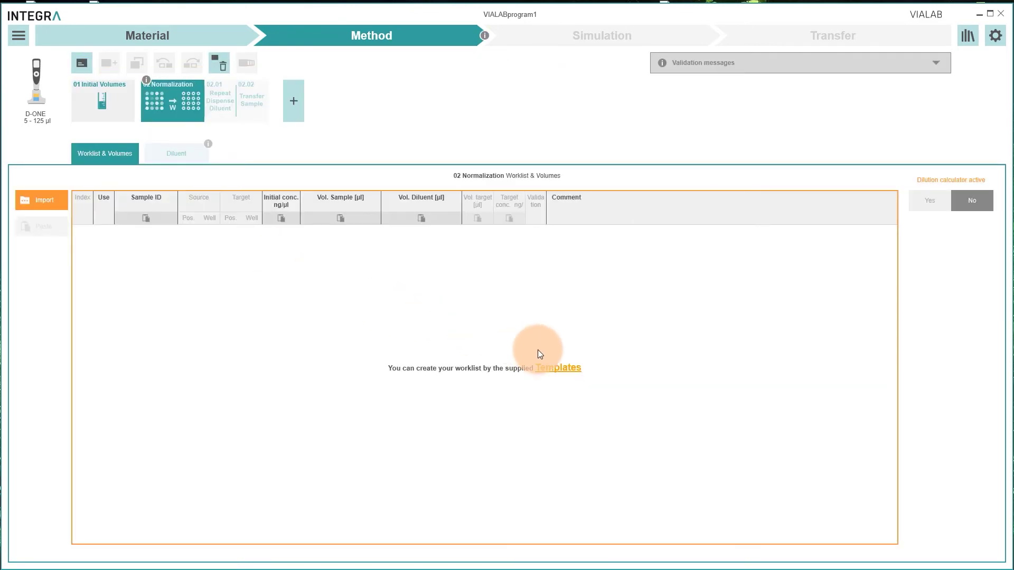
# Step: Generate a CSV worklist from NormalizationTemplate.xlsm and save it for import
pyautogui.click(558, 369)
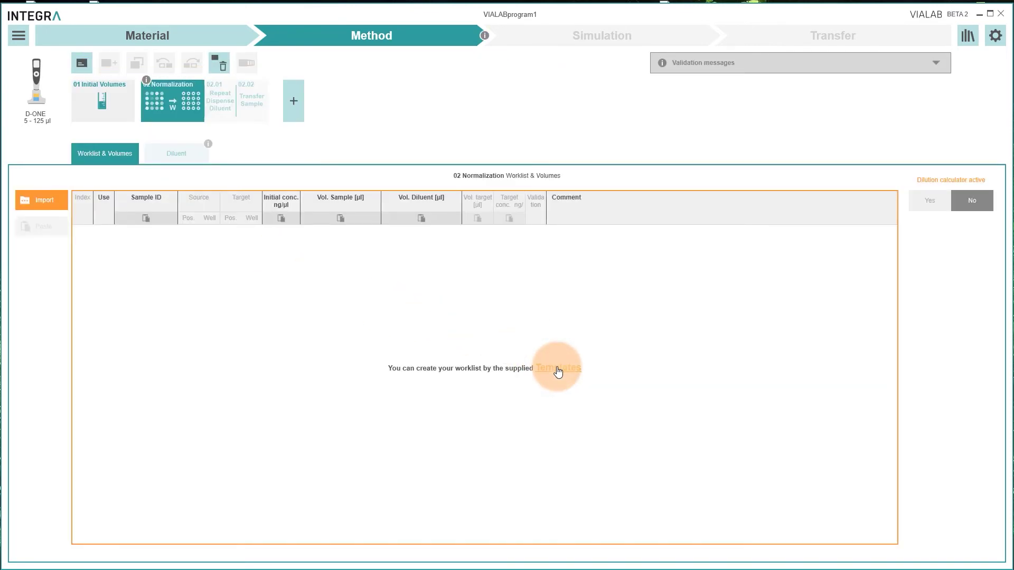
pyautogui.click(283, 190)
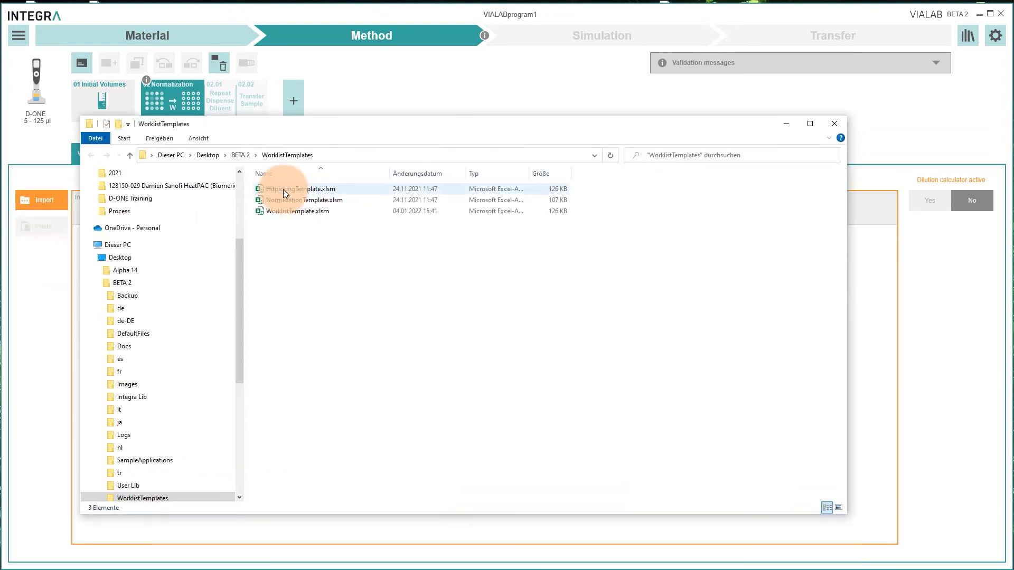
pyautogui.doubleClick(285, 200)
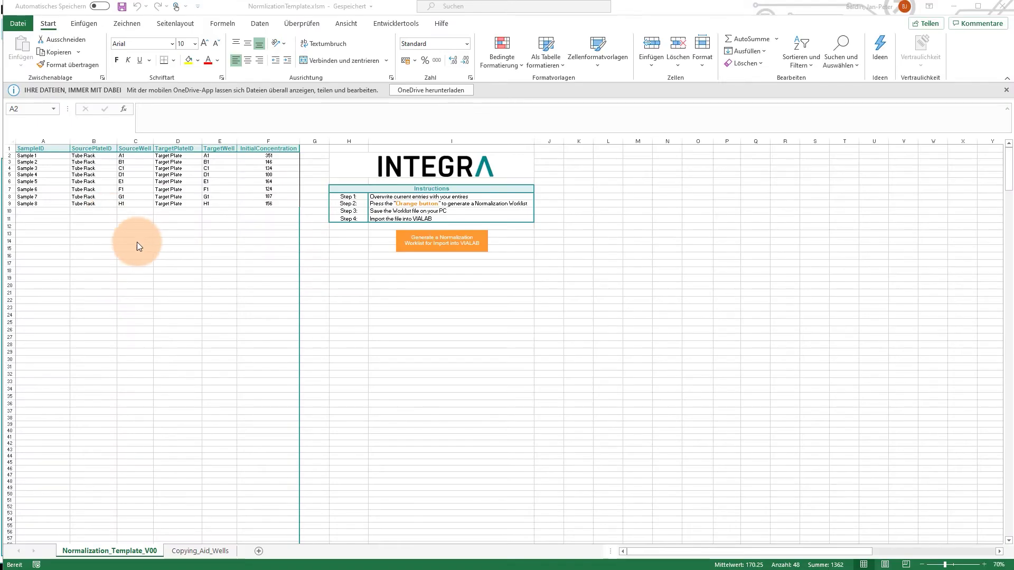
pyautogui.click(452, 245)
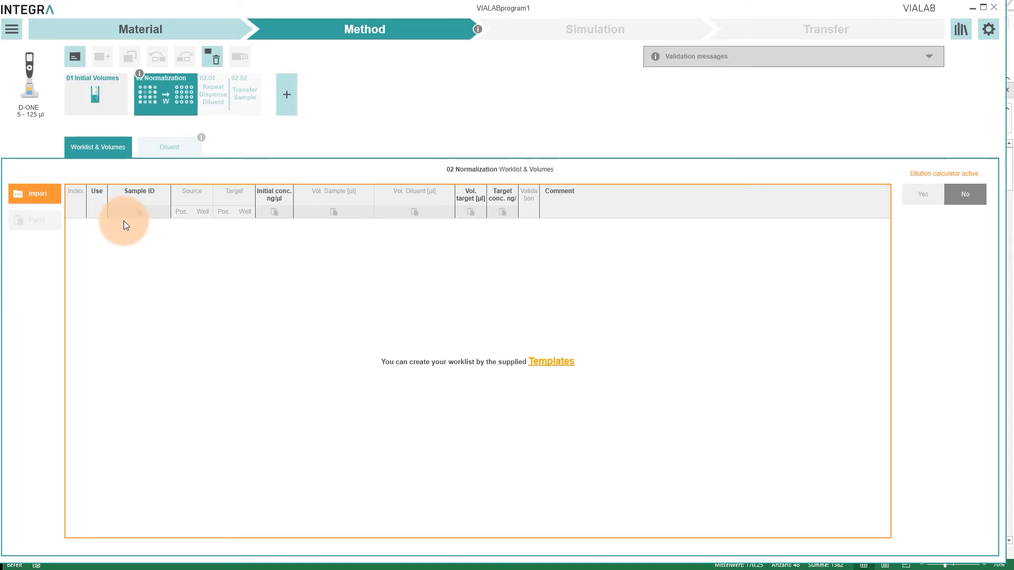
pyautogui.click(41, 199)
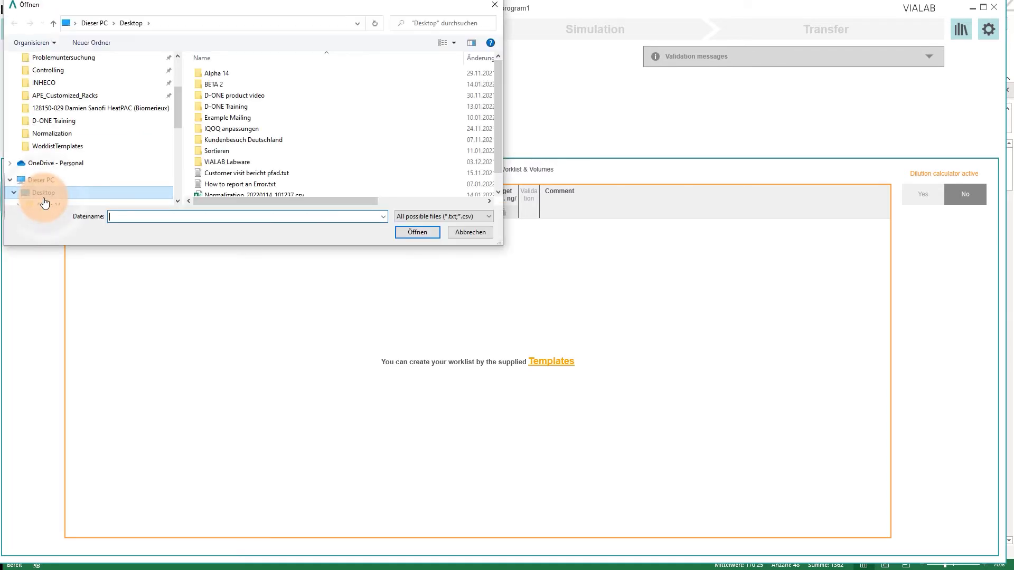
# Step: Import the Normalization CSV worklist with the target plate at deck position C and tube rack at B
pyautogui.click(297, 194)
pyautogui.click(413, 233)
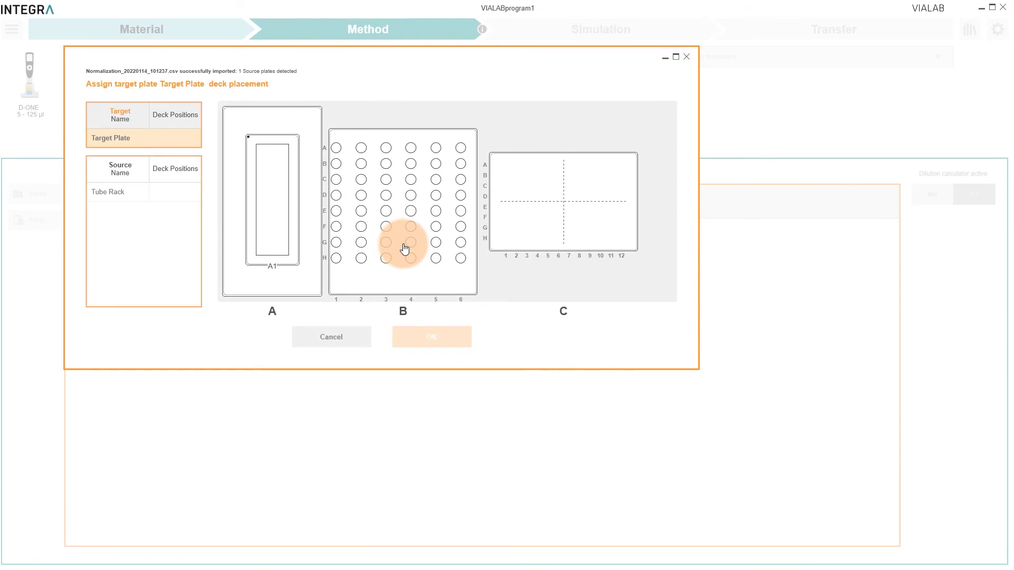
pyautogui.click(561, 198)
pyautogui.click(417, 208)
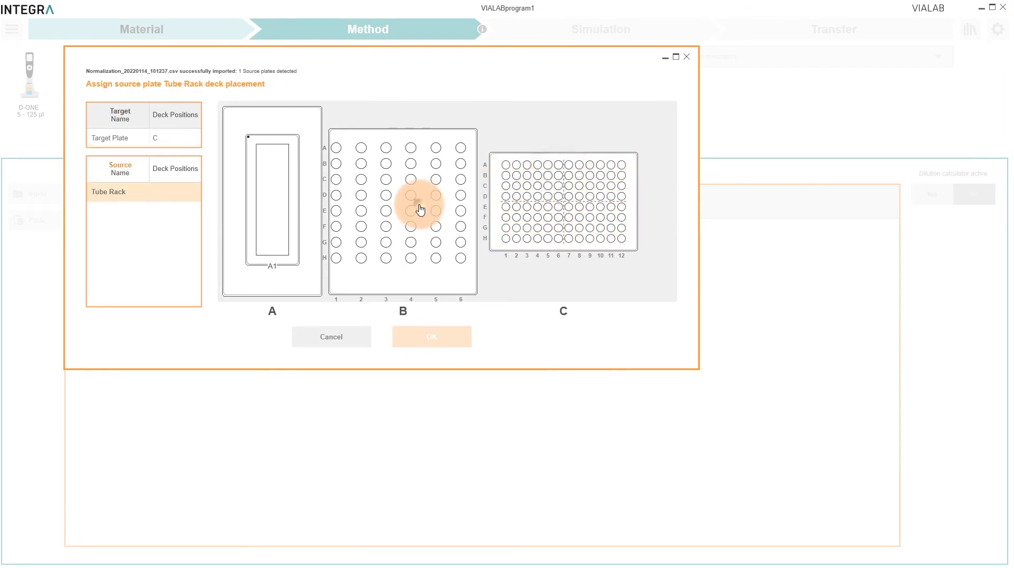
pyautogui.click(432, 340)
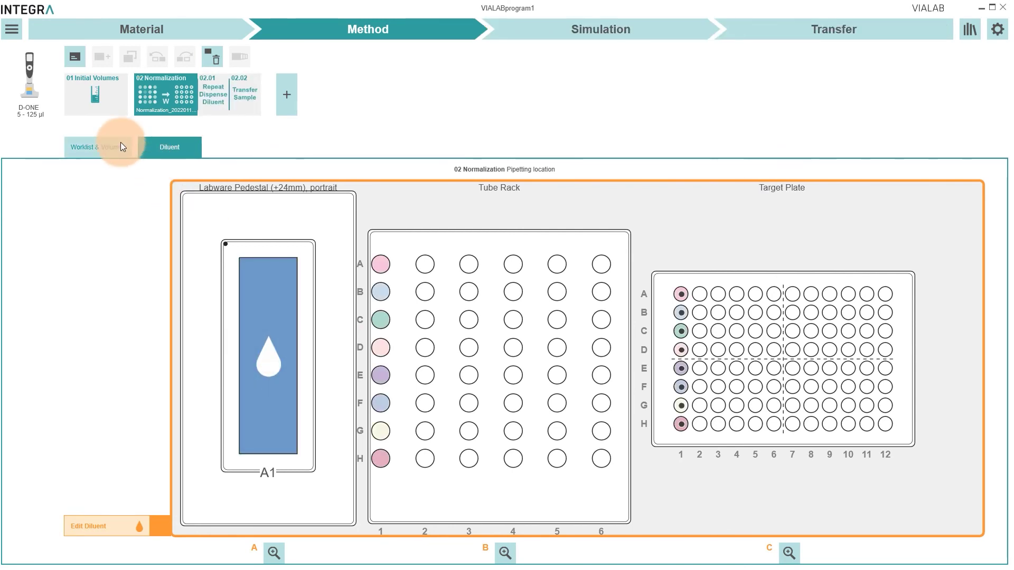
# Step: Enable the dilution calculator and calculate all eight samples to 100 ng/µl in a fixed 200 µl
pyautogui.click(108, 146)
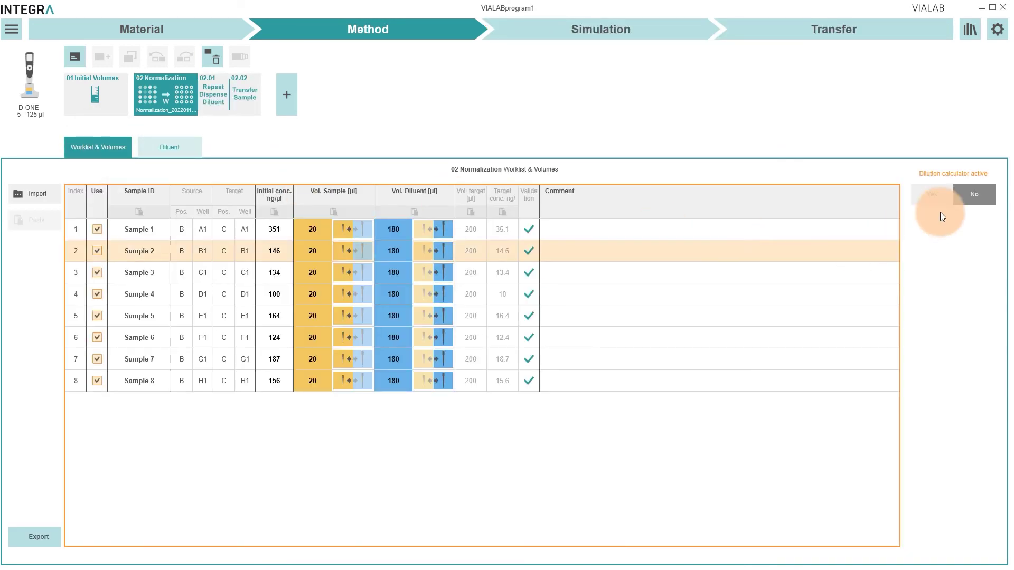
pyautogui.click(942, 195)
pyautogui.click(933, 250)
pyautogui.click(925, 232)
pyautogui.write('100')
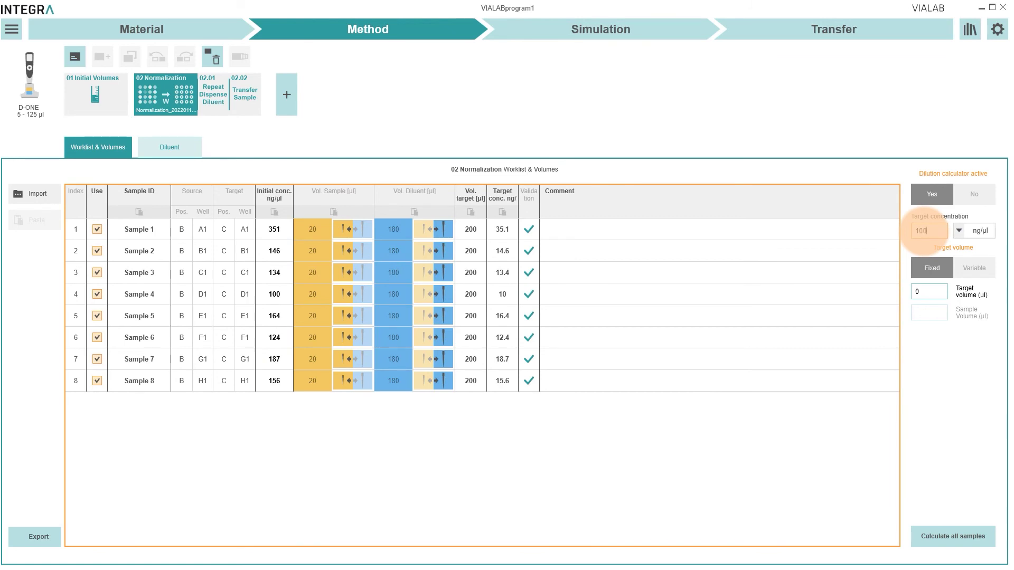
pyautogui.click(929, 291)
pyautogui.write('200')
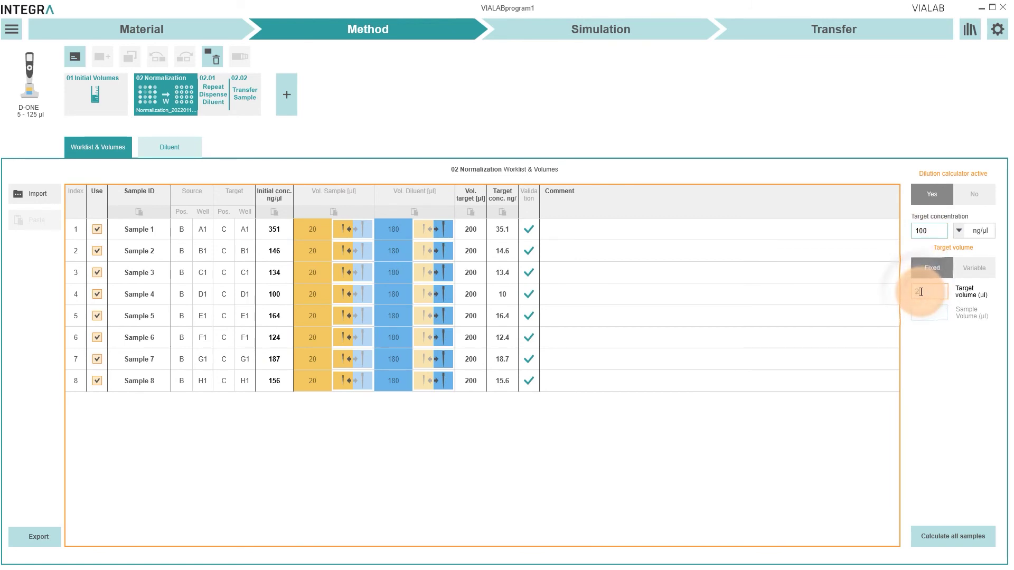
pyautogui.click(939, 537)
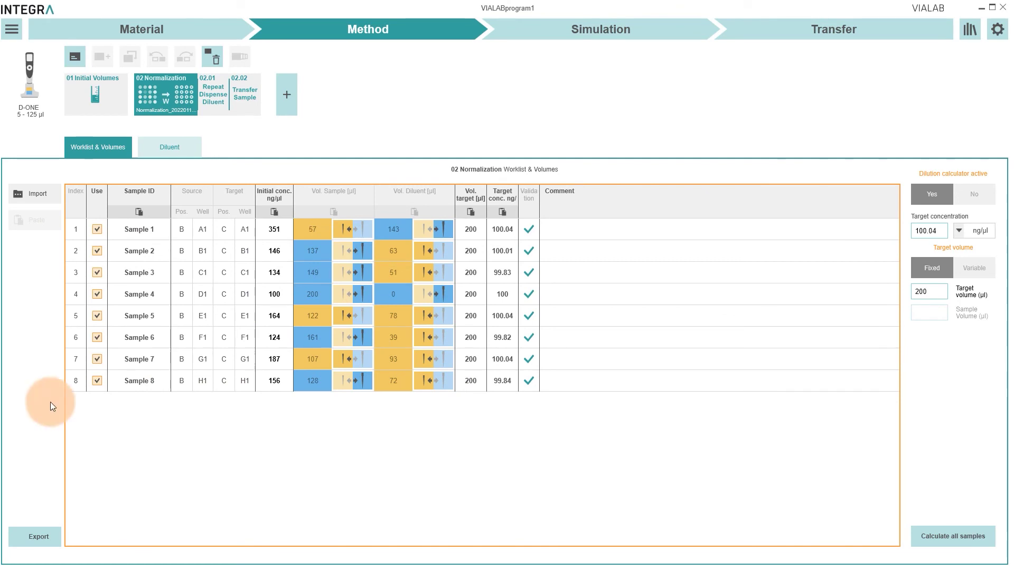
# Step: Show the Transfer Sample substep's source details: 2.0 mm submerge depth, 1.0 mm bottom offset, liquid detection
pyautogui.click(211, 107)
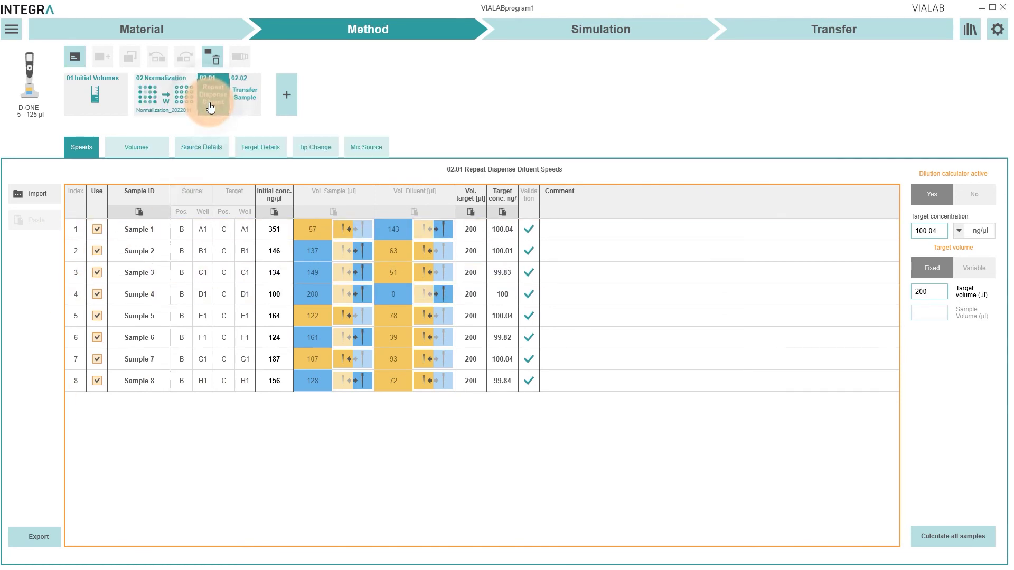
pyautogui.click(243, 102)
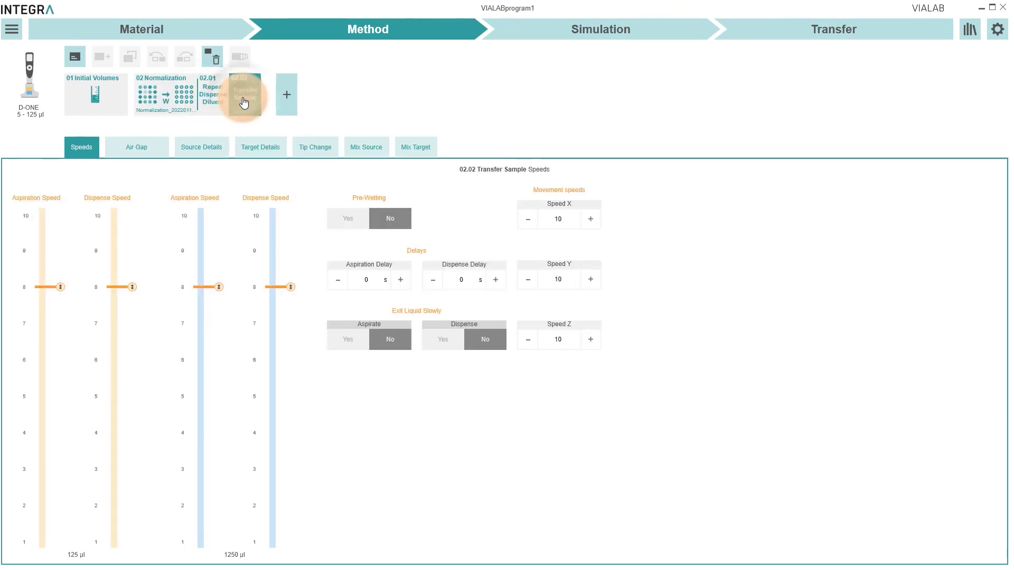
pyautogui.click(215, 149)
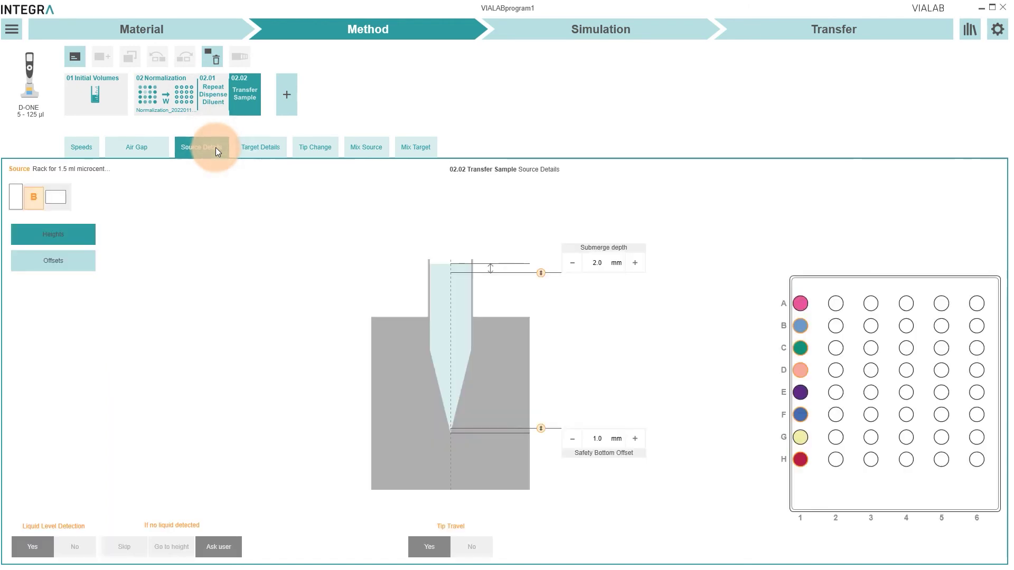